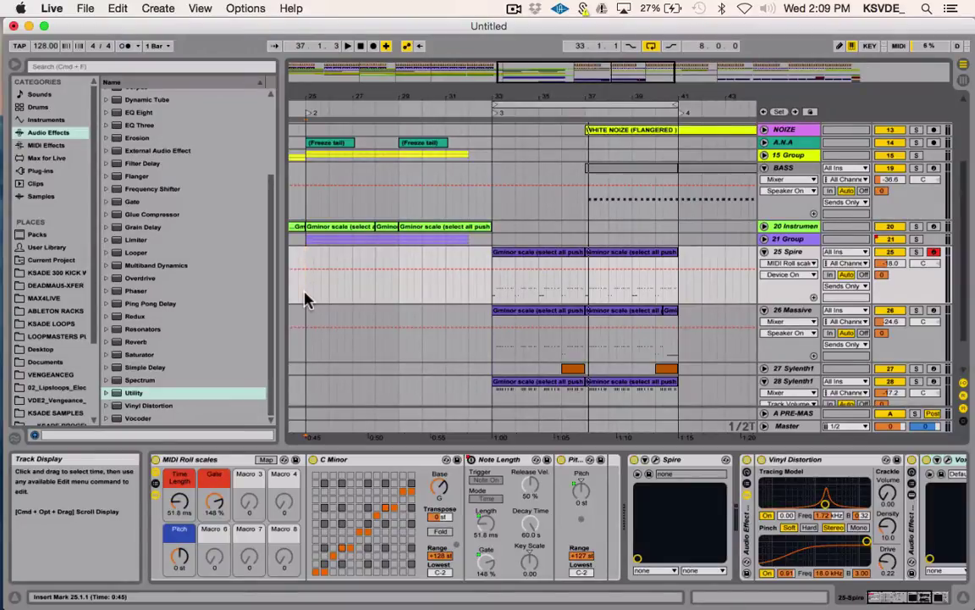
# - Select the four-bar Gminor scale clip on the 25 Spire track at bars 33–37
pyautogui.click(532, 251)
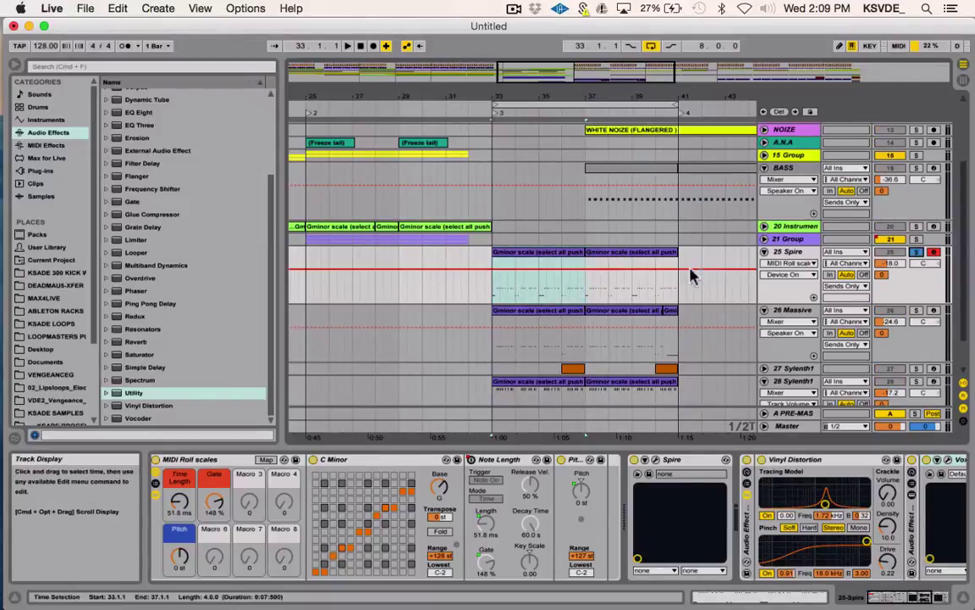
pyautogui.click(551, 263)
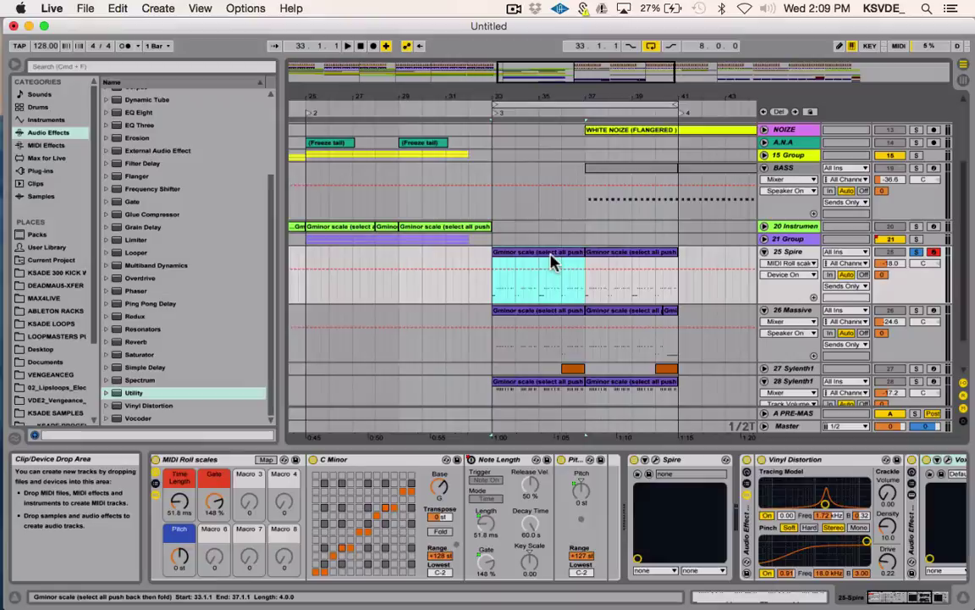
# - View the Gminor clip's MIDI notes, then play it from bar 33 with the Spire device chain shown
pyautogui.doubleClick(550, 263)
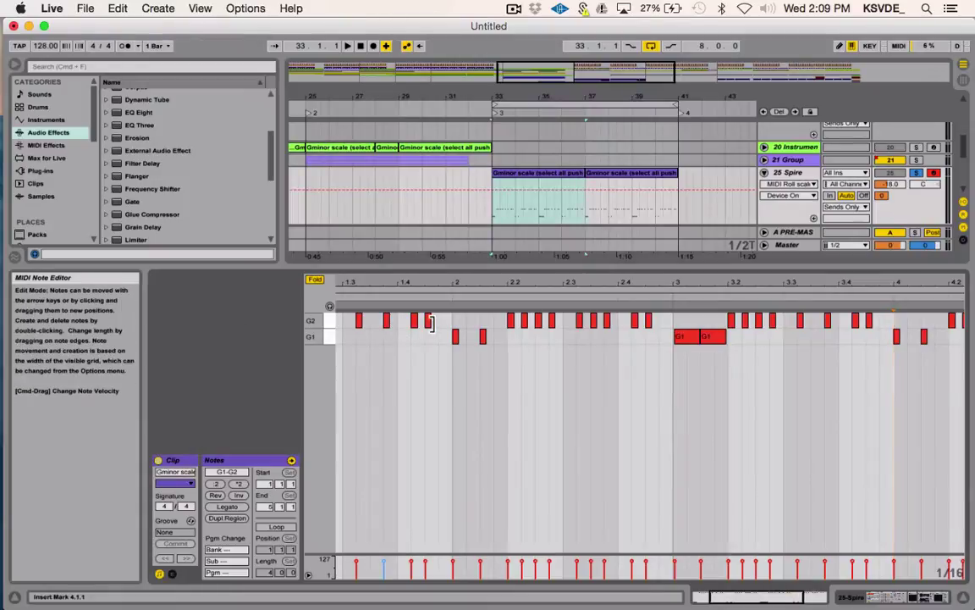
pyautogui.hotkey('shift', 'Tab')
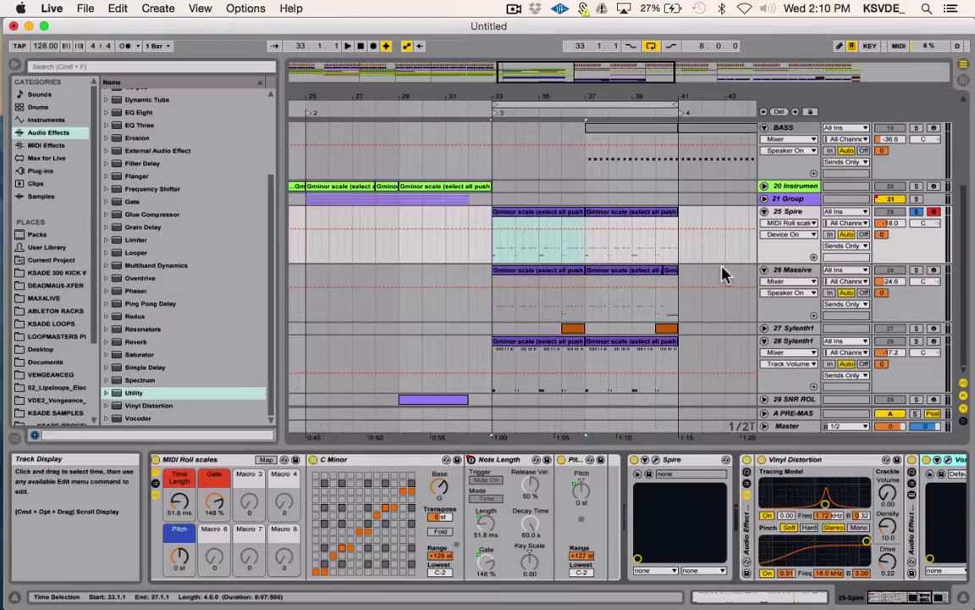
pyautogui.click(803, 214)
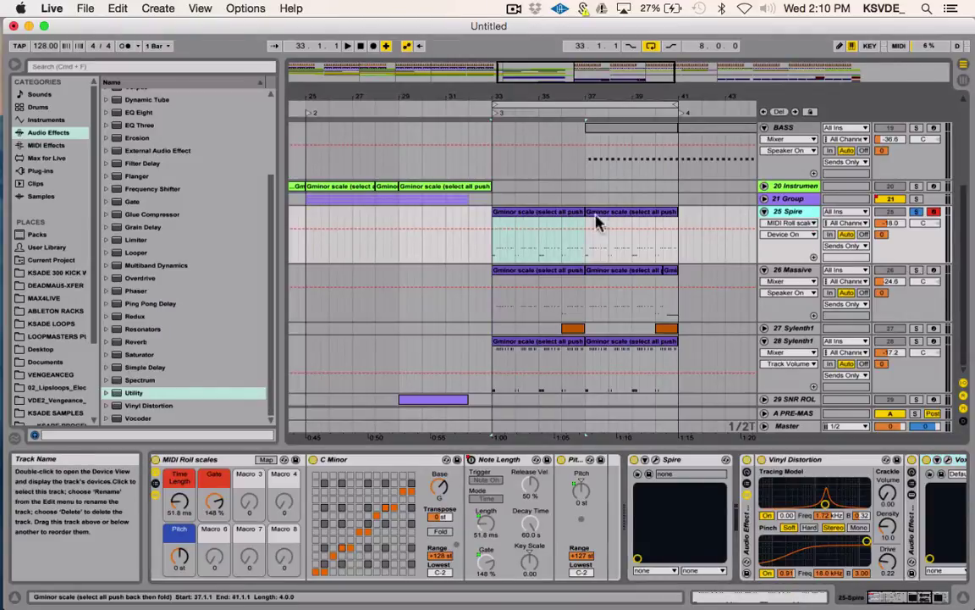
pyautogui.click(561, 215)
pyautogui.press('space')
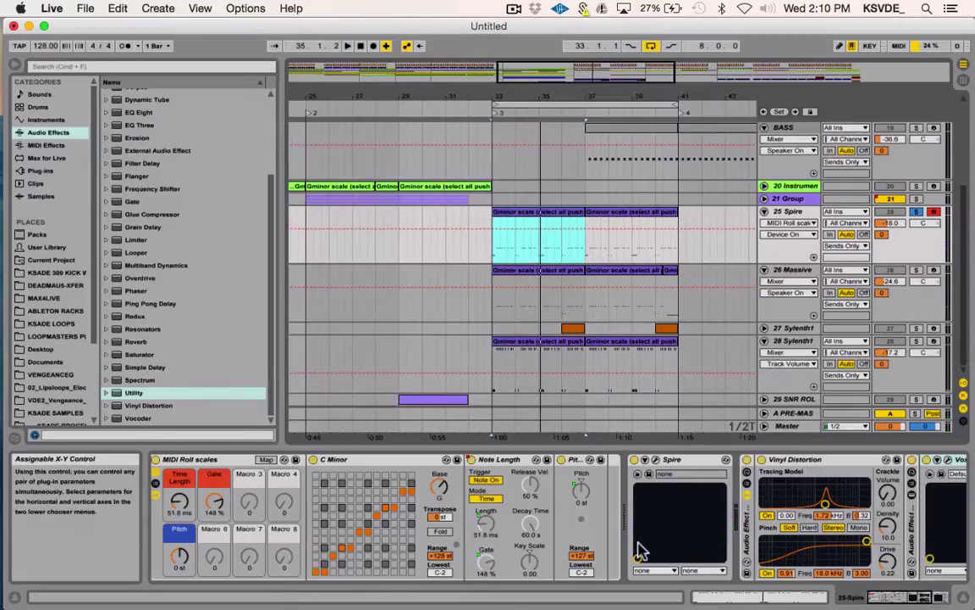
# - Show the Spire track's Audio Effect Rack Utility Device On automation envelope
pyautogui.hscroll(5, 641, 551)
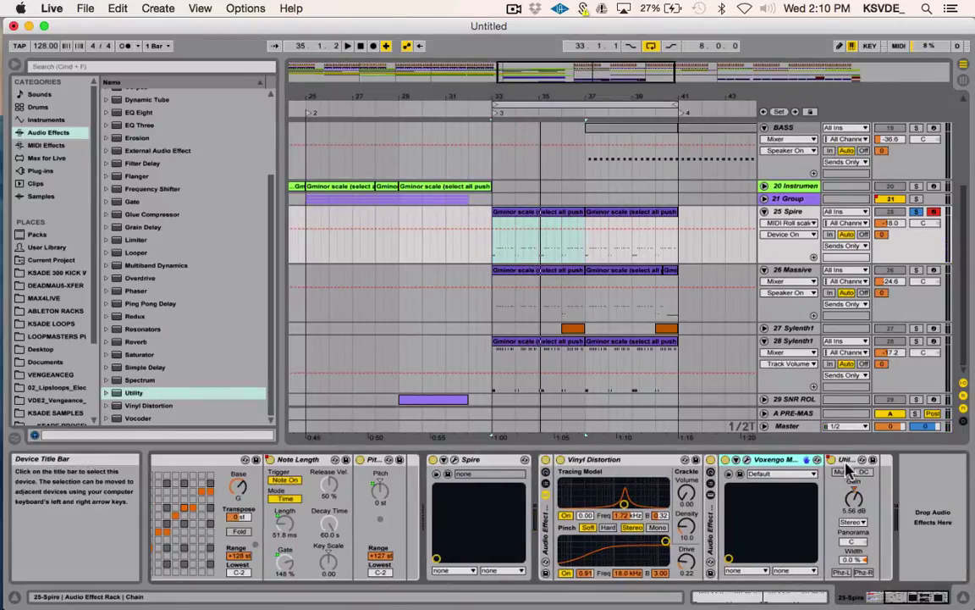
pyautogui.click(850, 461)
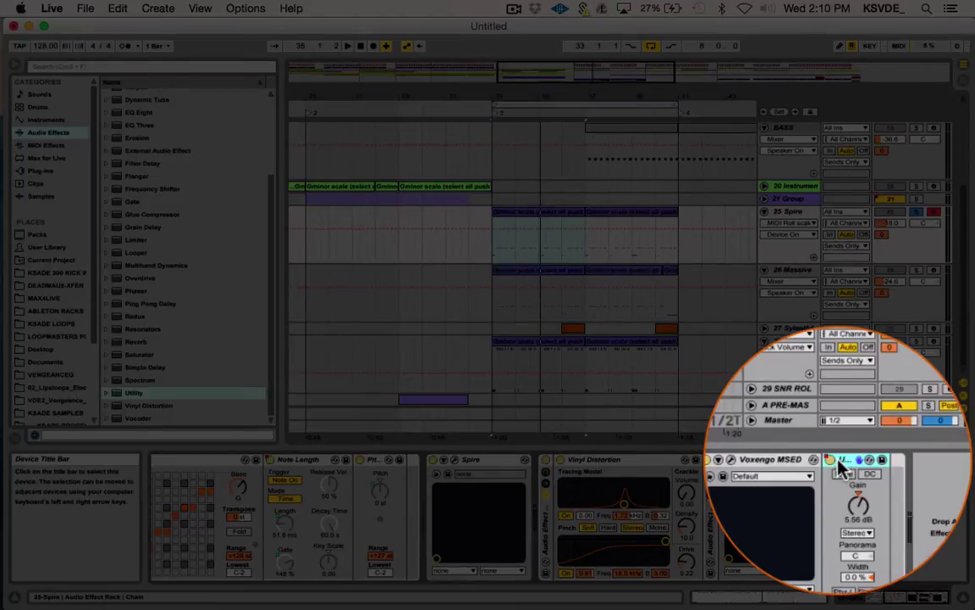
pyautogui.click(786, 221)
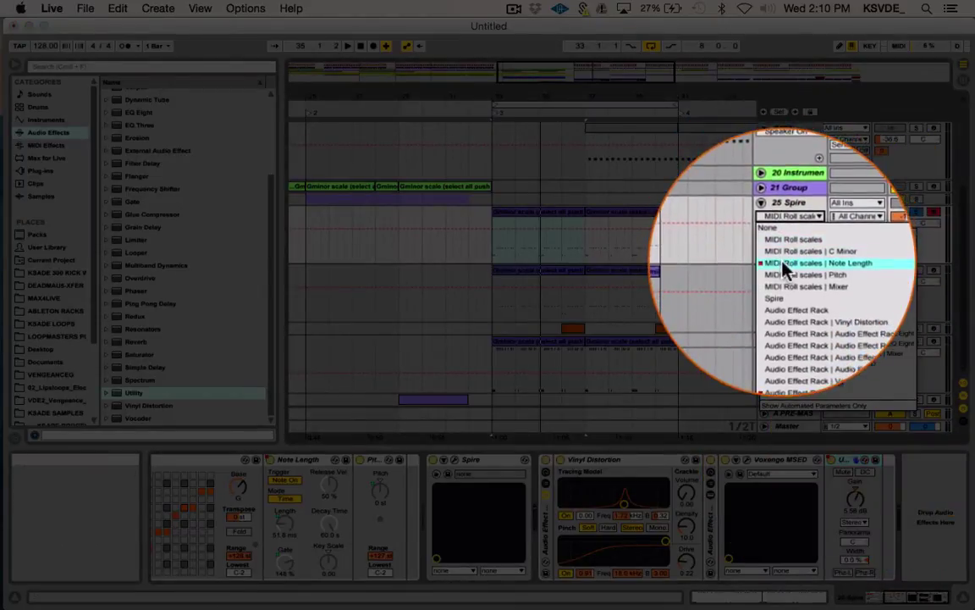
pyautogui.click(766, 372)
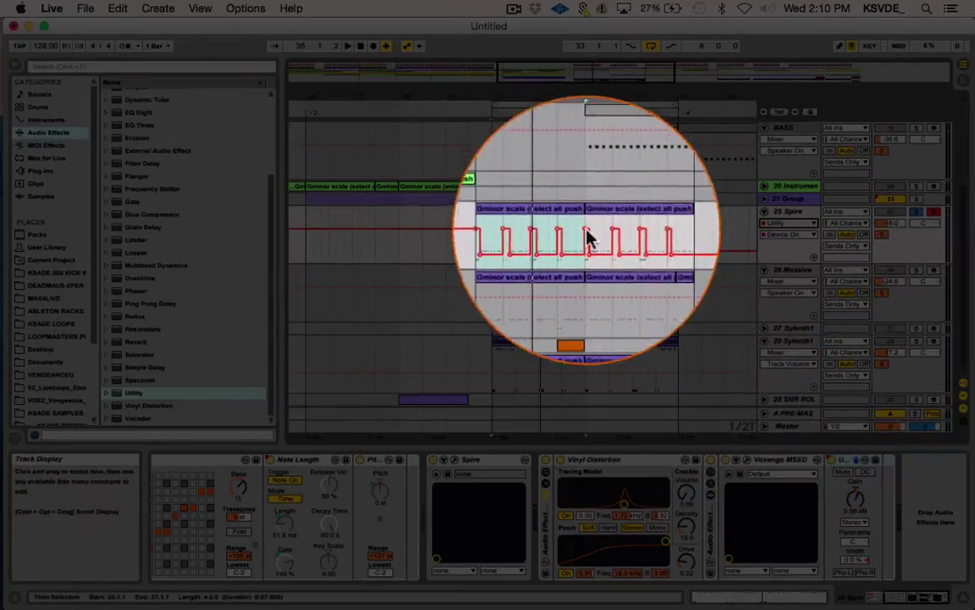
# - Zoom in around bar 33 and play the arrangement from there
pyautogui.moveTo(525, 73); pyautogui.dragTo(479, 235)
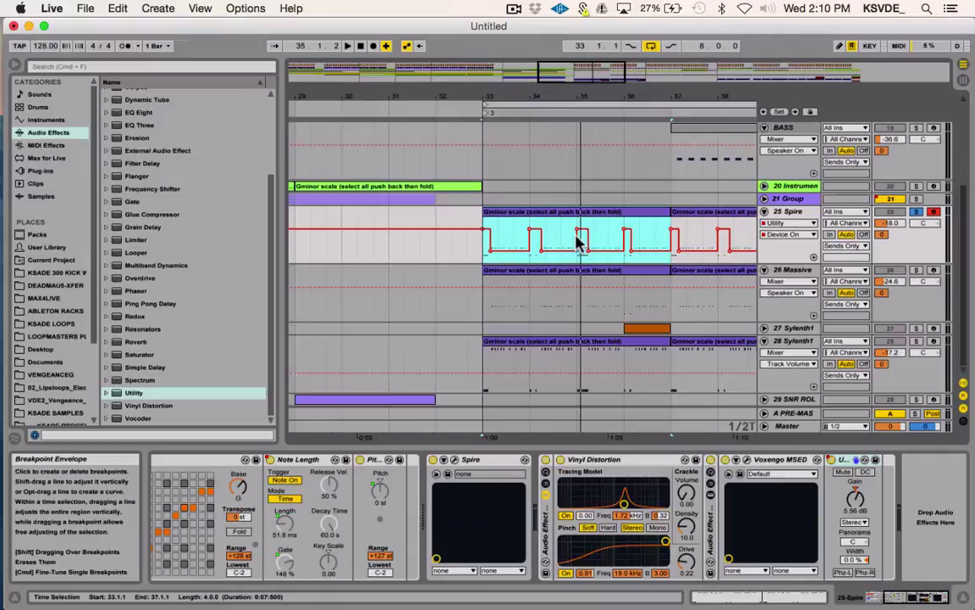
pyautogui.hscroll(3, 508, 250)
pyautogui.click(403, 252)
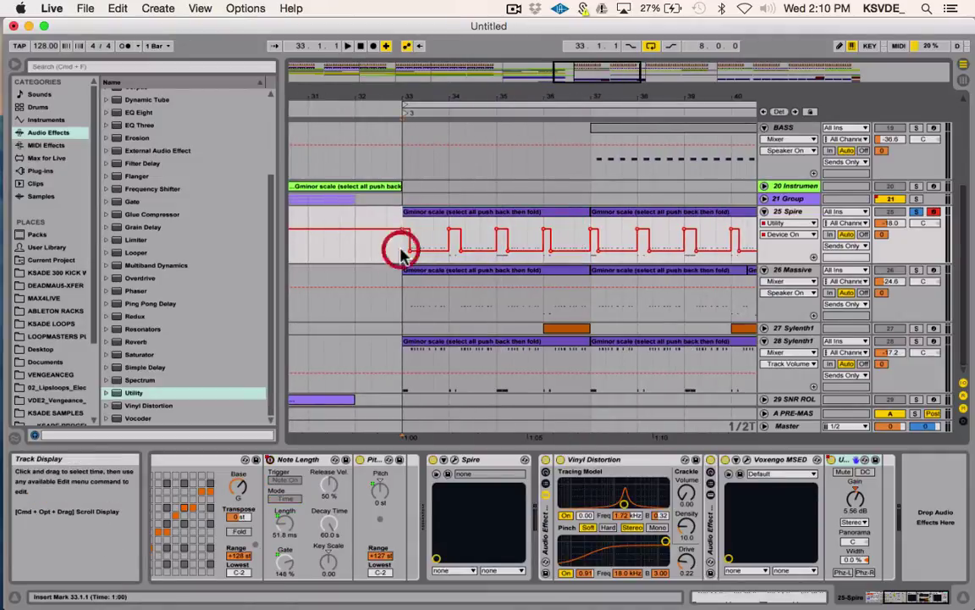
pyautogui.press('space')
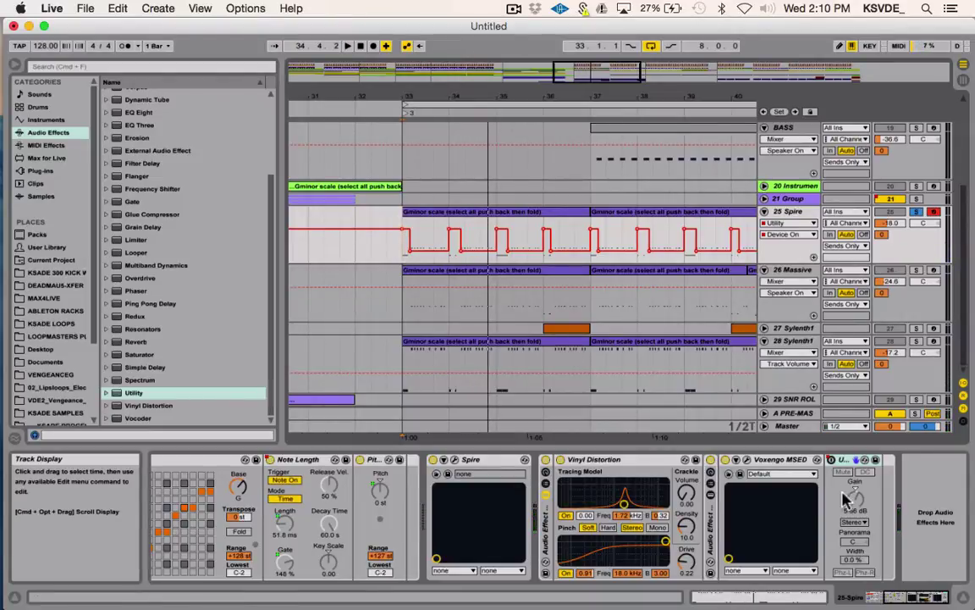
# - Open and position the Voxengo MSED window, inspecting Mid Gain 0.0 and Side Gain 1.8 dB
pyautogui.click(740, 474)
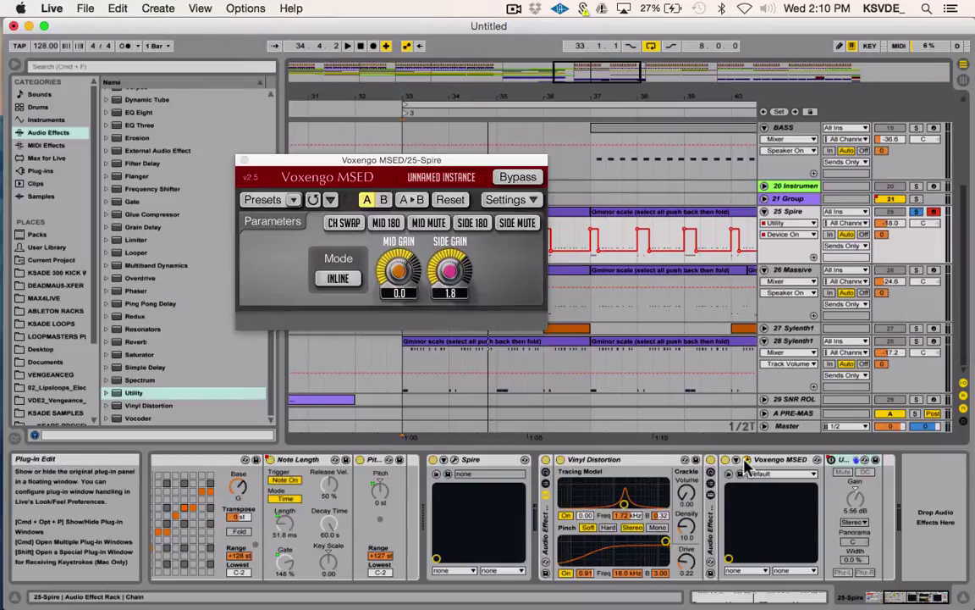
pyautogui.moveTo(407, 162); pyautogui.dragTo(582, 158)
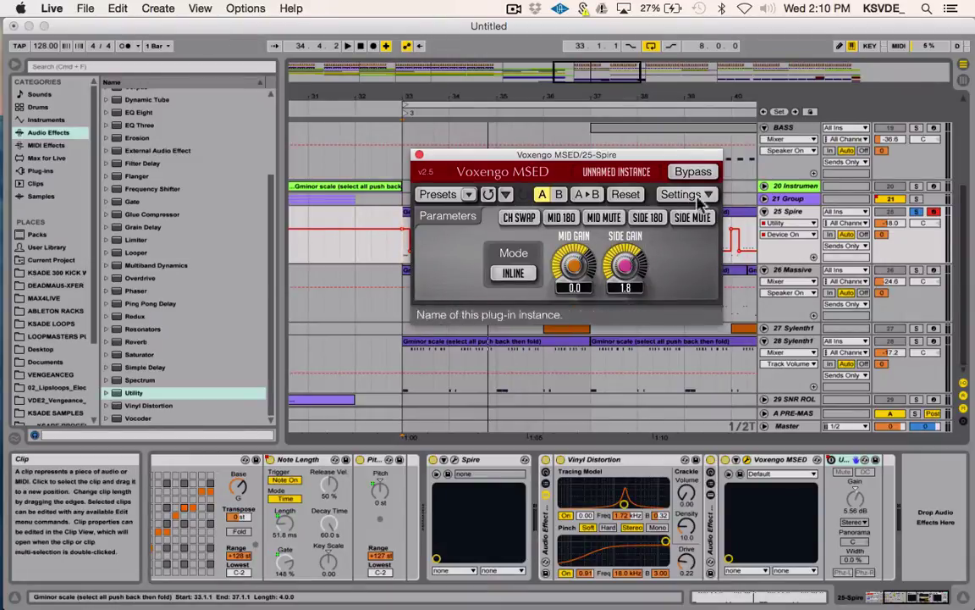
pyautogui.moveTo(514, 162); pyautogui.dragTo(476, 164)
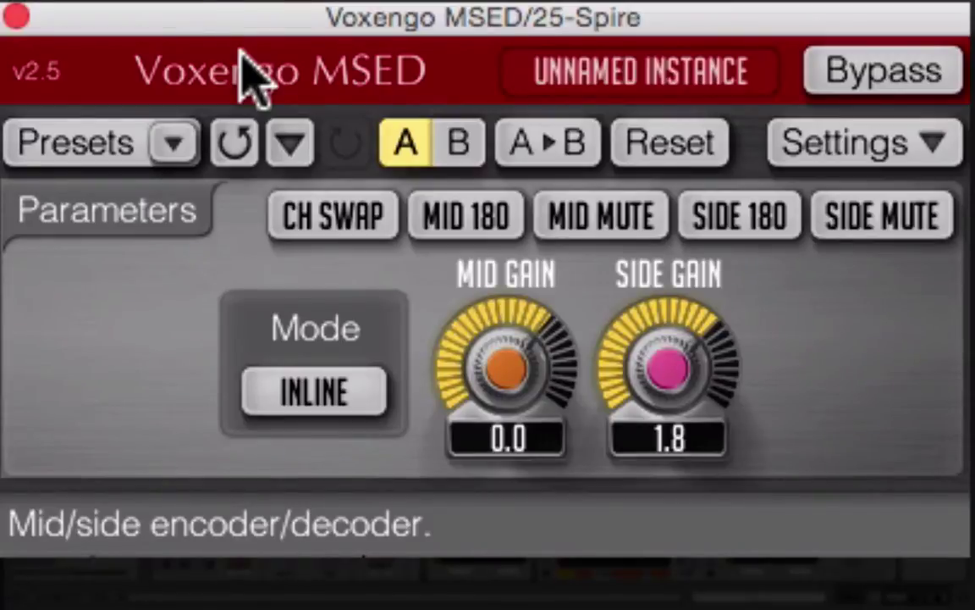
pyautogui.moveTo(718, 403)
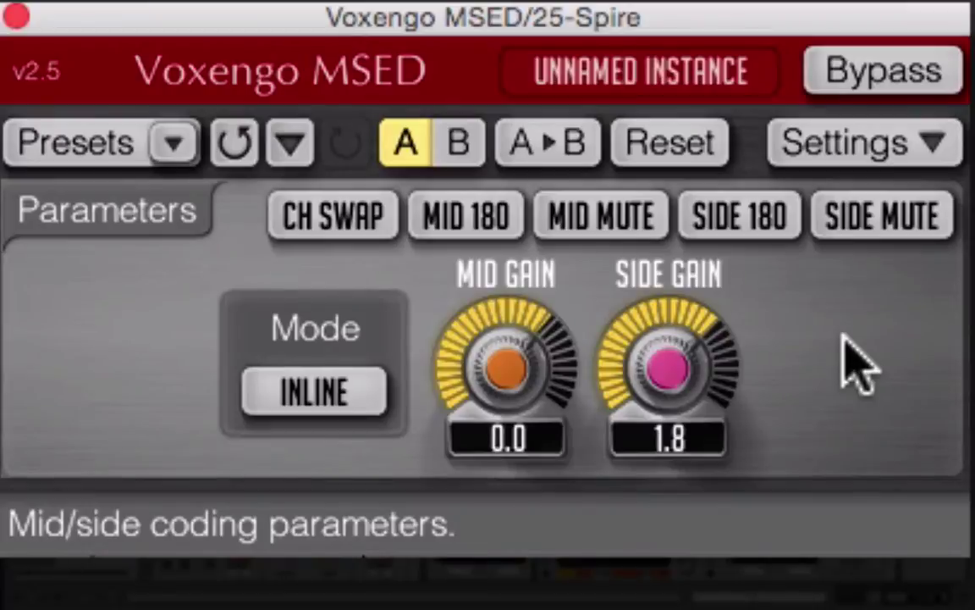
pyautogui.moveTo(684, 381)
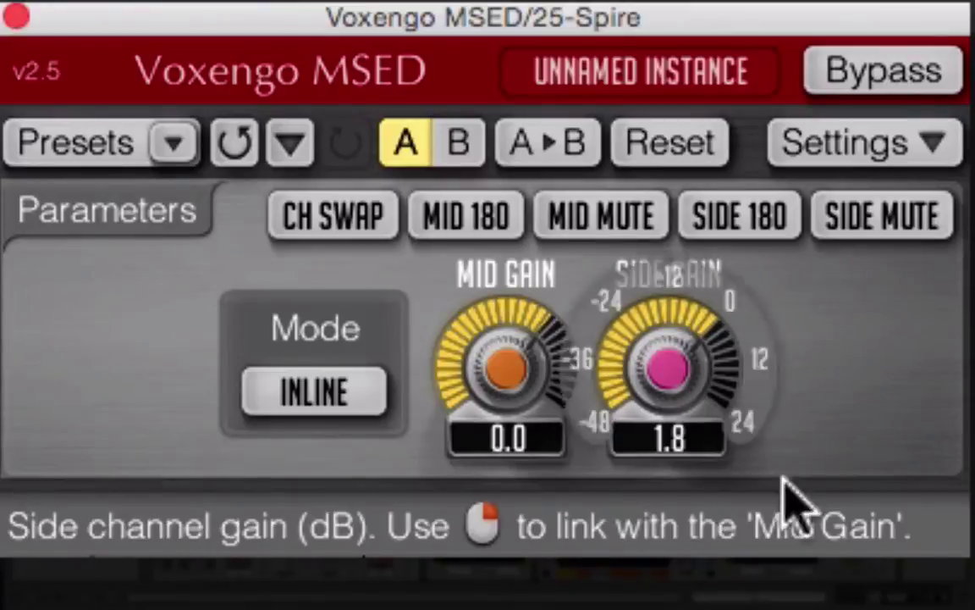
pyautogui.moveTo(636, 394)
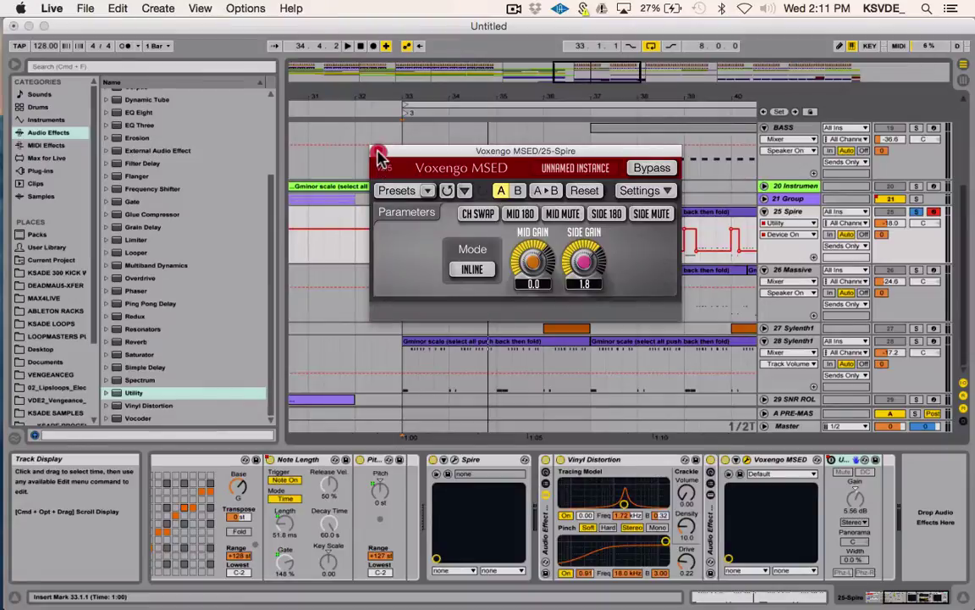
# - Close MSED and toggle Vinyl Distortion (Drive 0.22, Soft, Stereo) on and off to compare
pyautogui.click(15, 17)
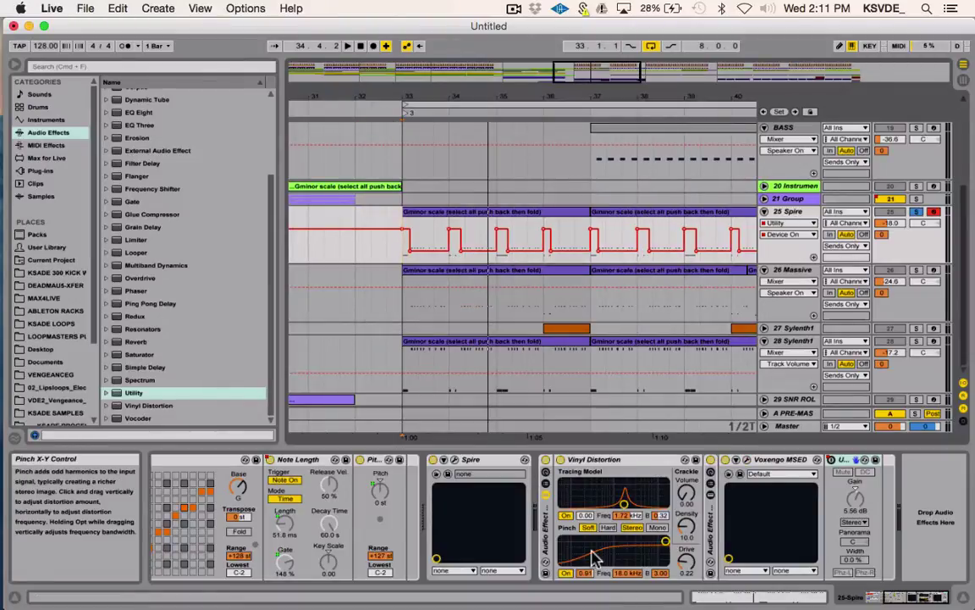
pyautogui.click(616, 462)
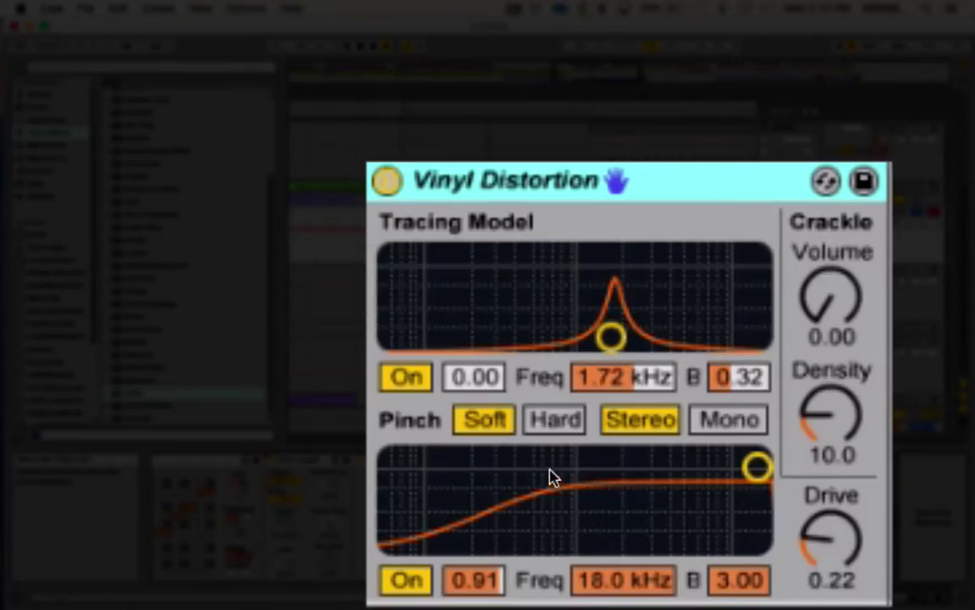
pyautogui.click(560, 459)
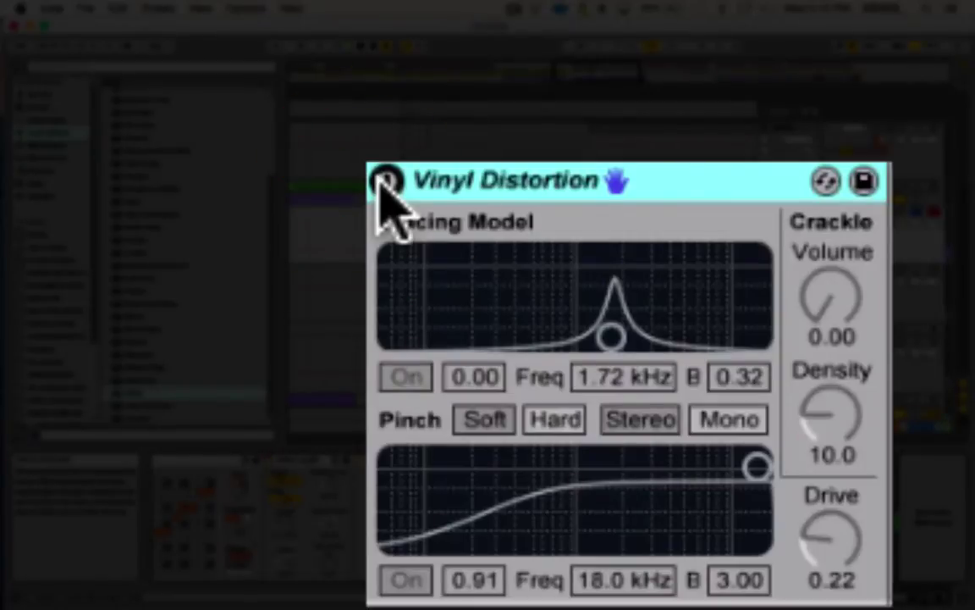
pyautogui.click(384, 181)
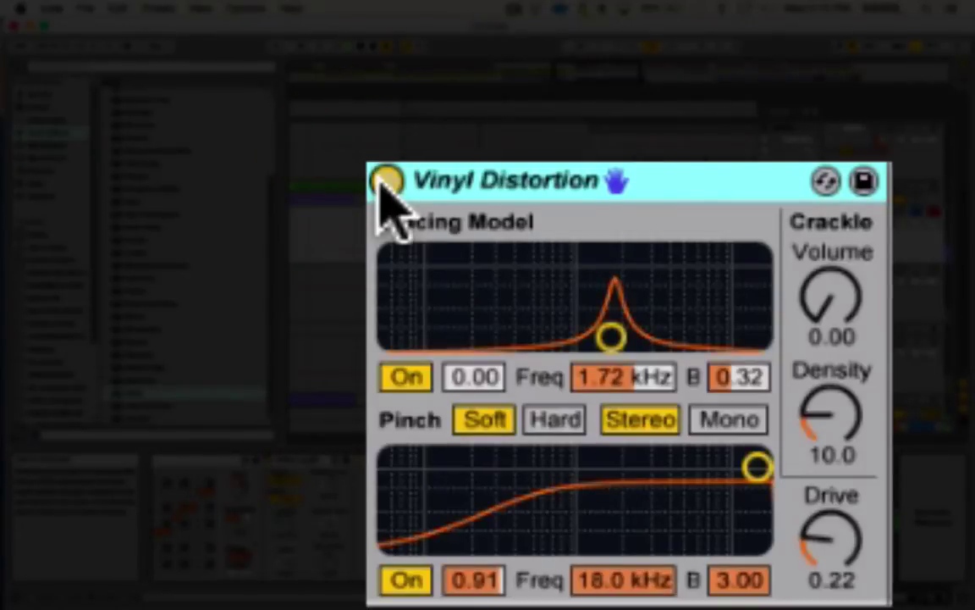
pyautogui.click(385, 182)
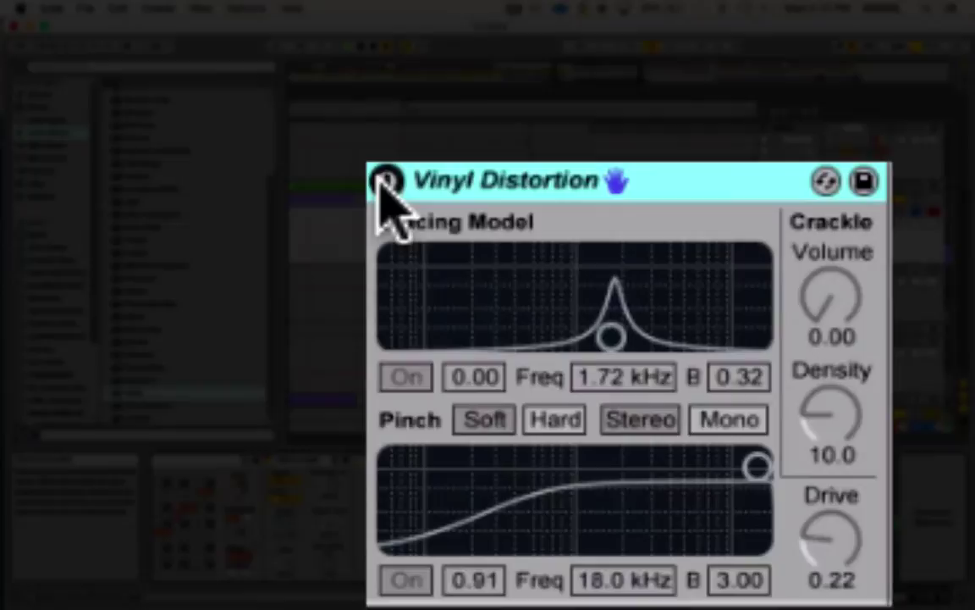
pyautogui.click(385, 181)
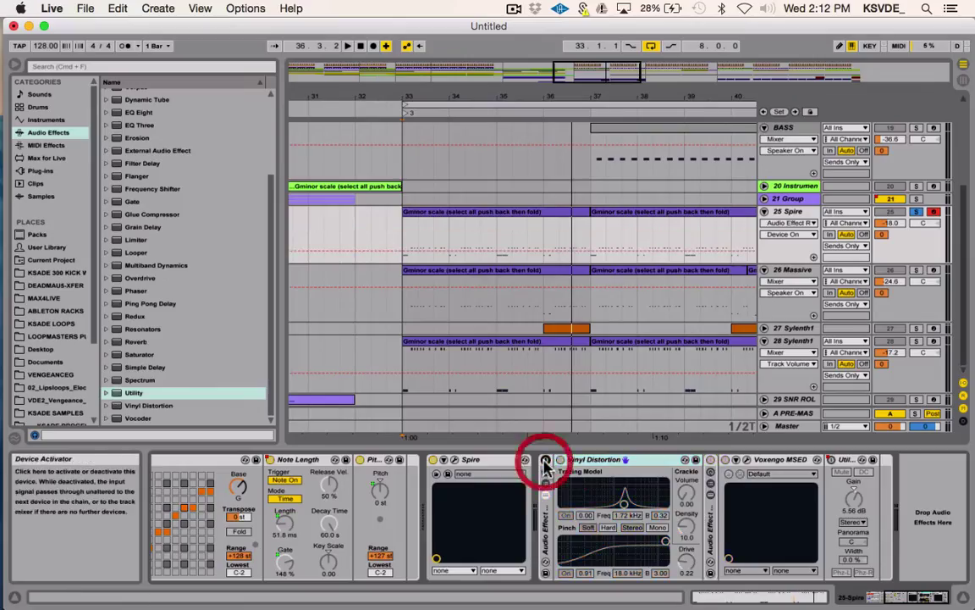
# - Inspect the MIDI Roll scales rack's C Minor scale, Pitch and Note Length devices, then collapse it
pyautogui.click(199, 458)
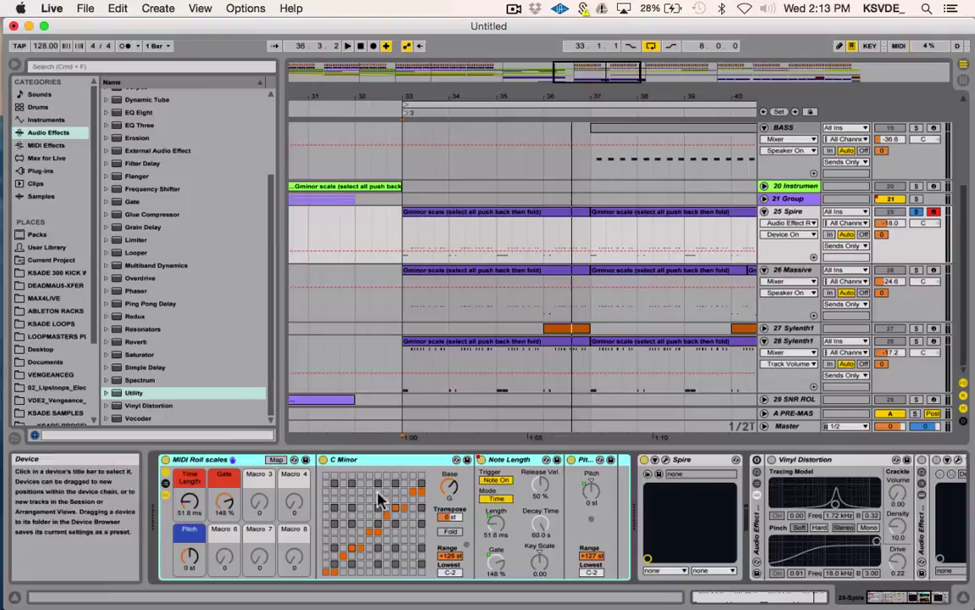
pyautogui.click(392, 460)
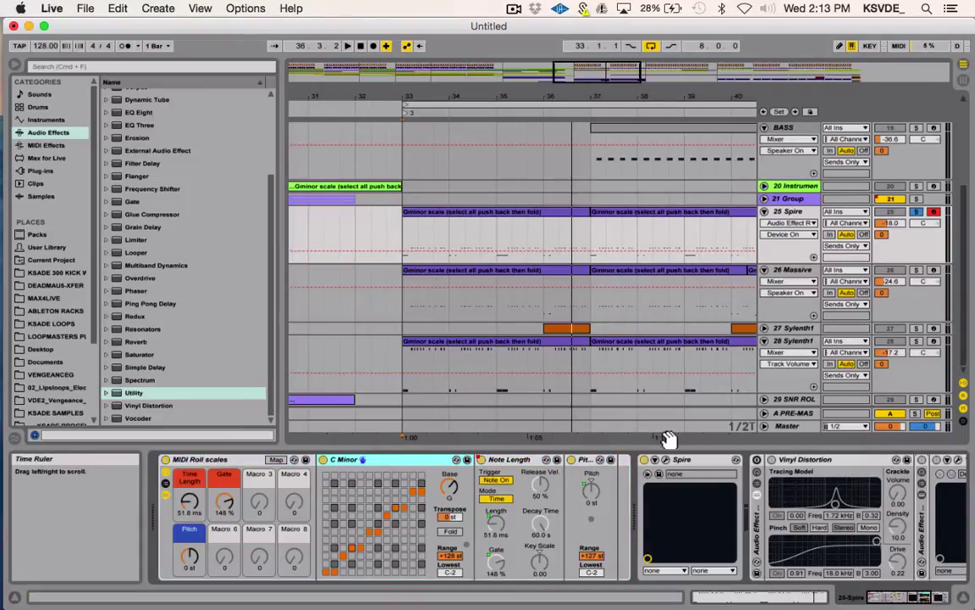
pyautogui.click(379, 460)
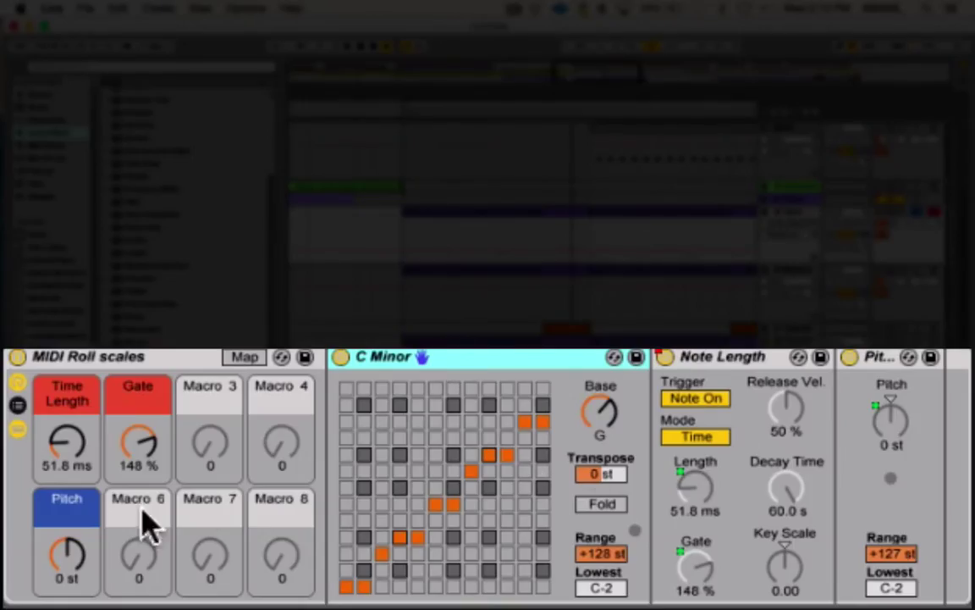
pyautogui.click(871, 358)
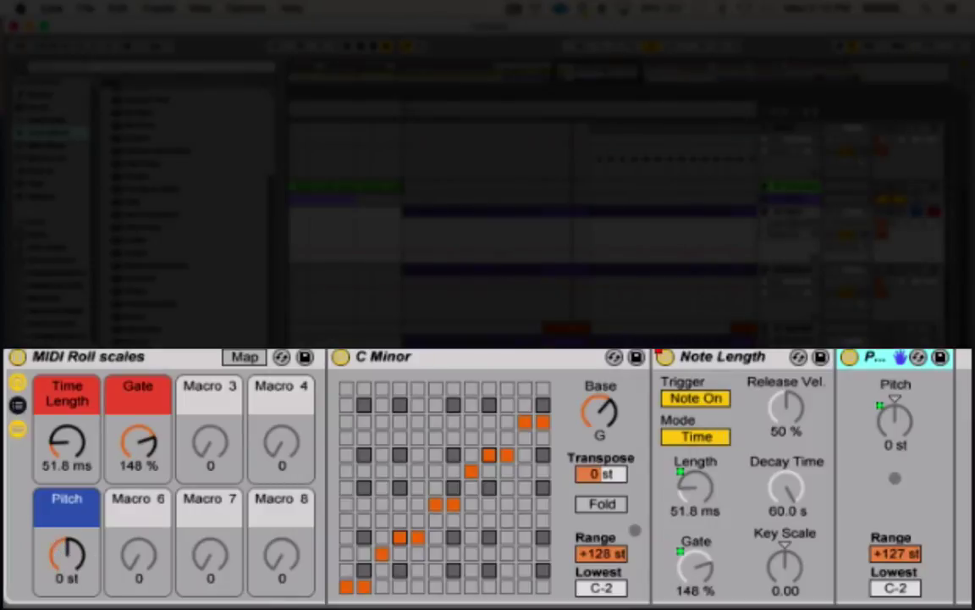
pyautogui.click(877, 369)
pyautogui.click(464, 359)
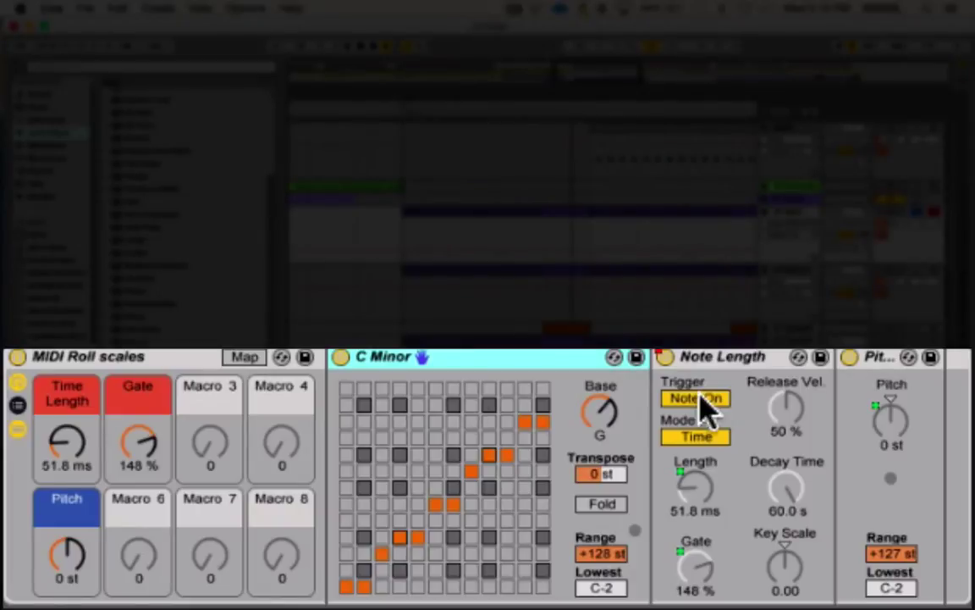
pyautogui.click(724, 356)
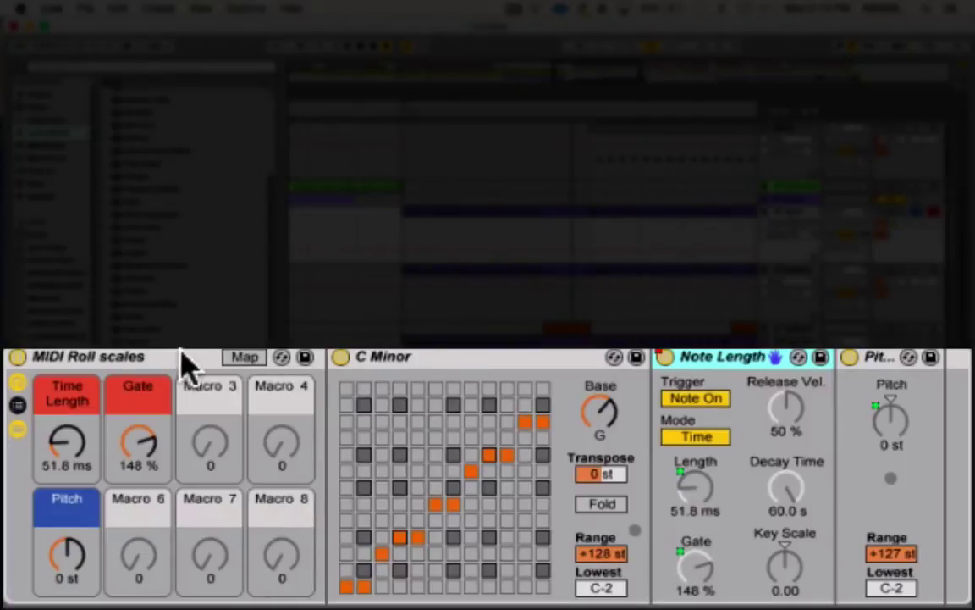
pyautogui.click(14, 357)
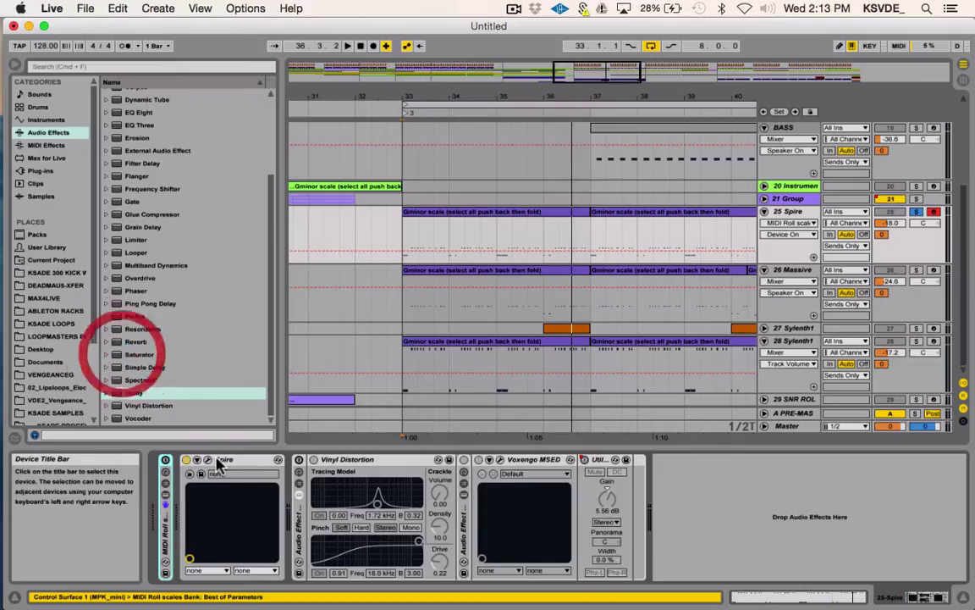
# - Play the Spire Gminor clip from around bar 34, then stop
pyautogui.click(484, 222)
pyautogui.press('space')
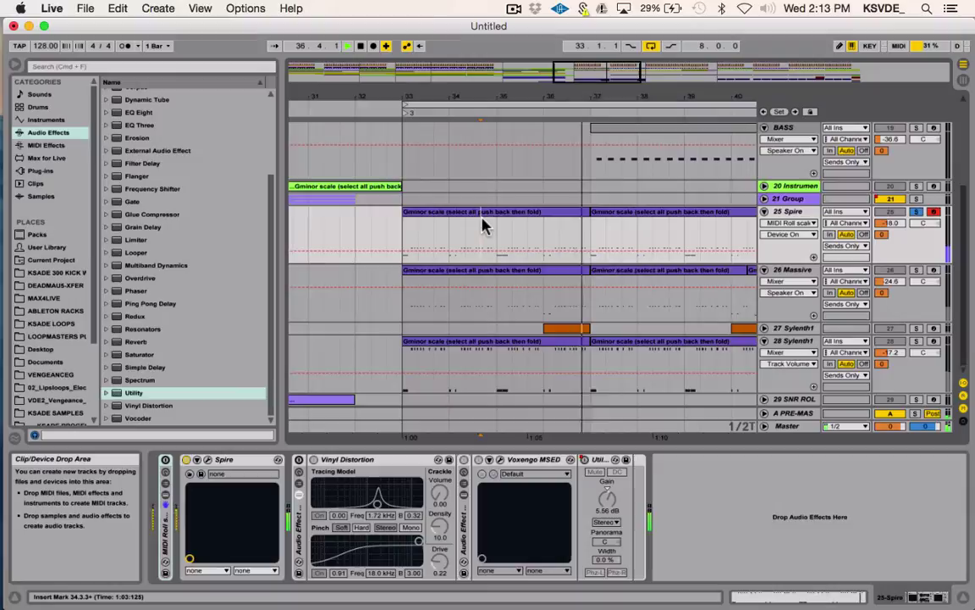
pyautogui.press('space')
# - Open the Spire editor and check oscillator 1's Vocal 6 wave and unison width
pyautogui.click(208, 458)
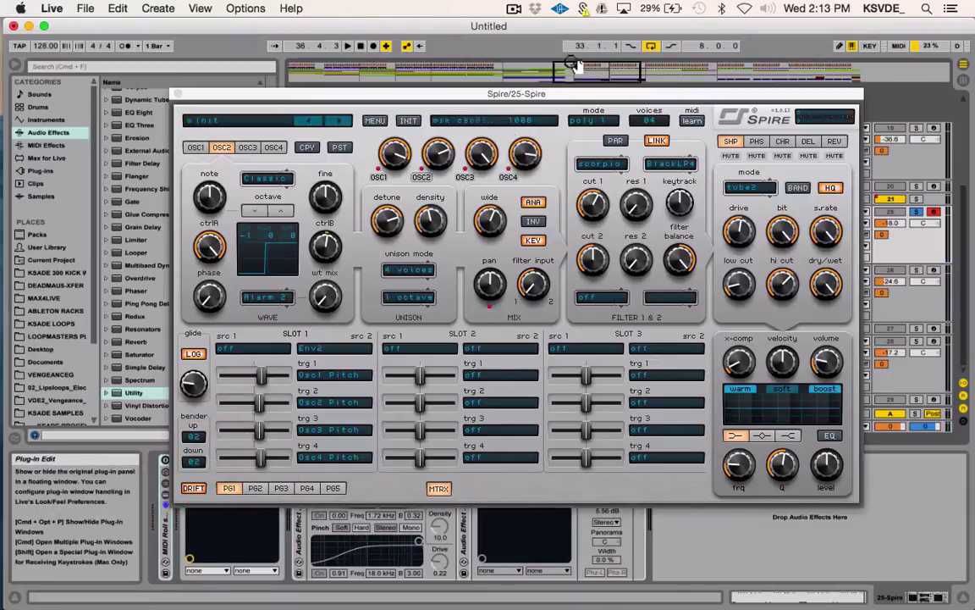
pyautogui.moveTo(420, 98); pyautogui.dragTo(406, 99)
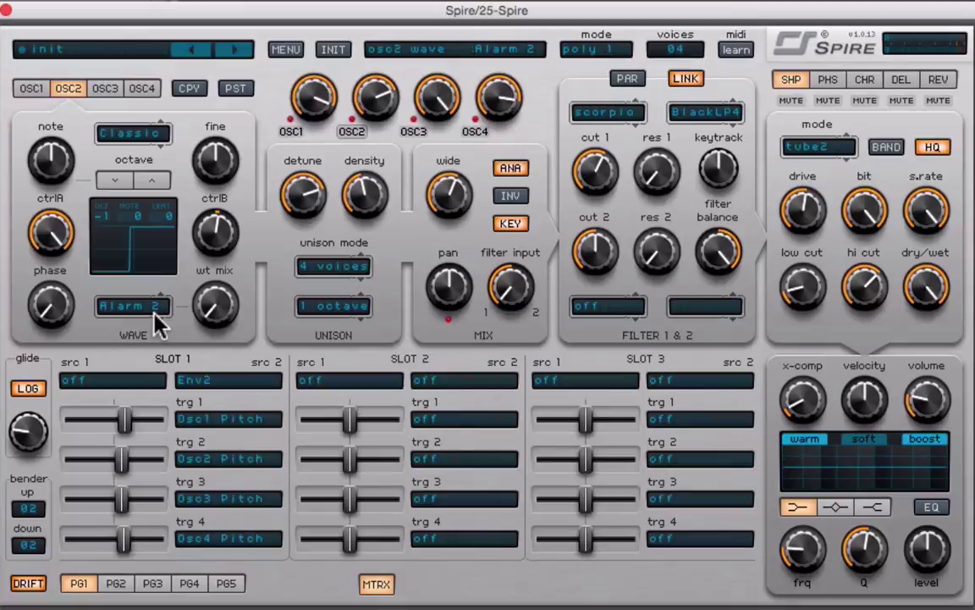
pyautogui.click(38, 92)
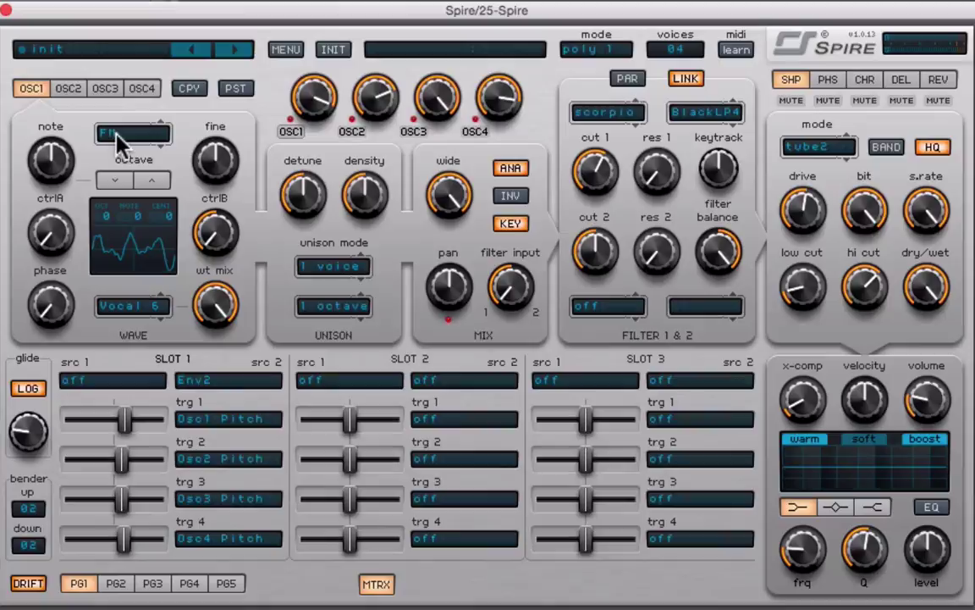
pyautogui.click(144, 310)
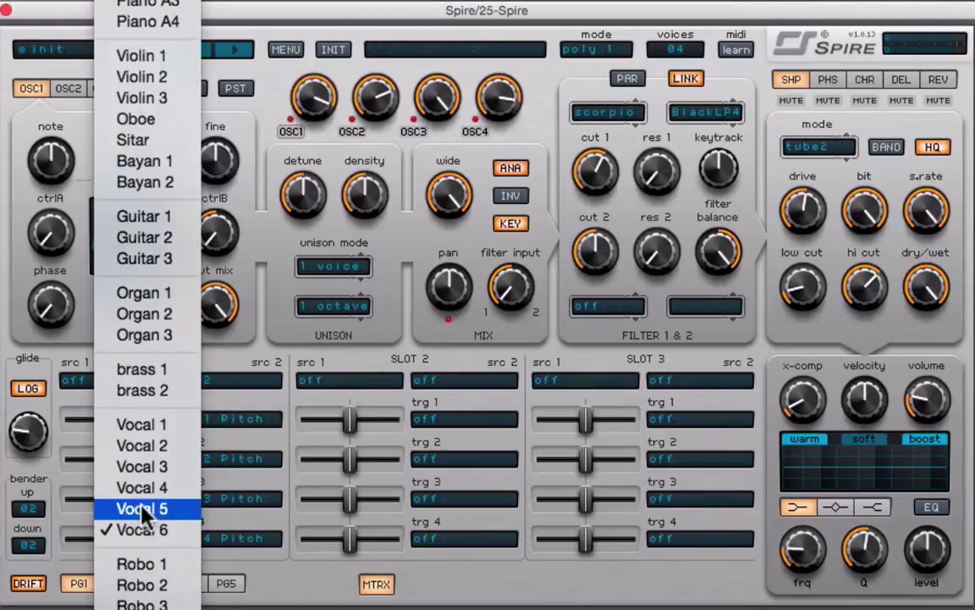
pyautogui.click(254, 298)
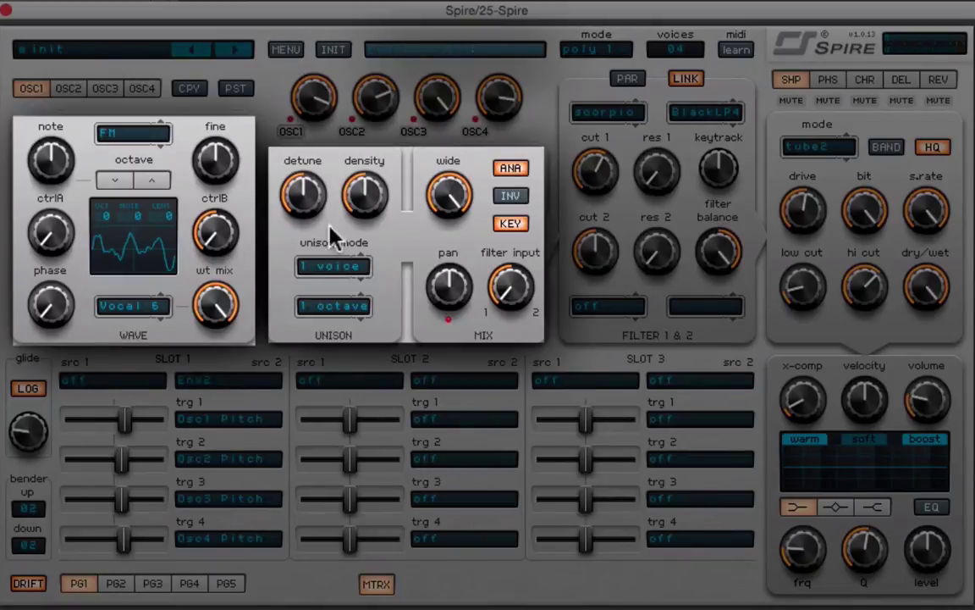
pyautogui.click(451, 197)
# - Set oscillator 2's ctrlB to 544, keeping 4-voice unison
pyautogui.click(66, 85)
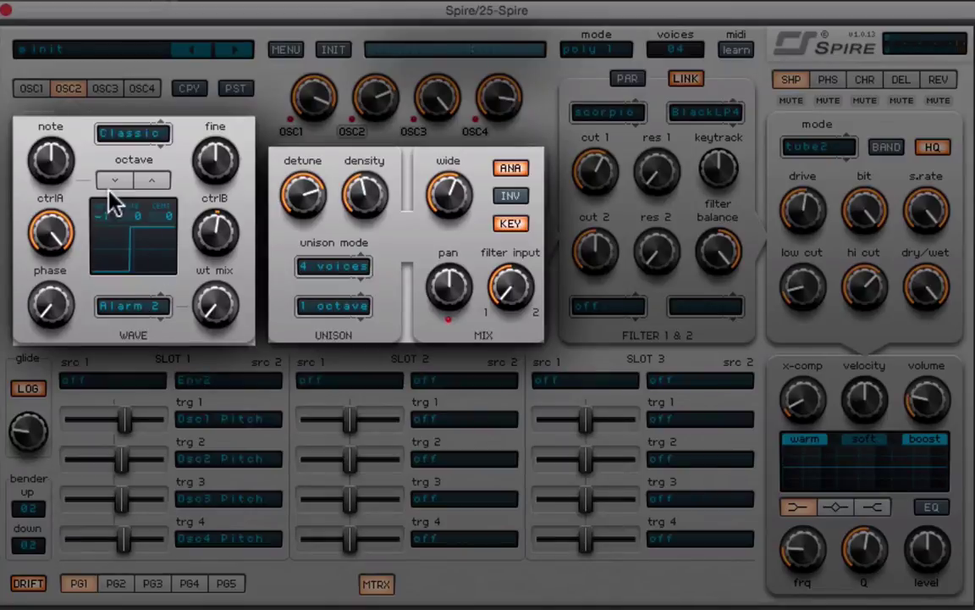
pyautogui.moveTo(213, 222); pyautogui.dragTo(205, 230)
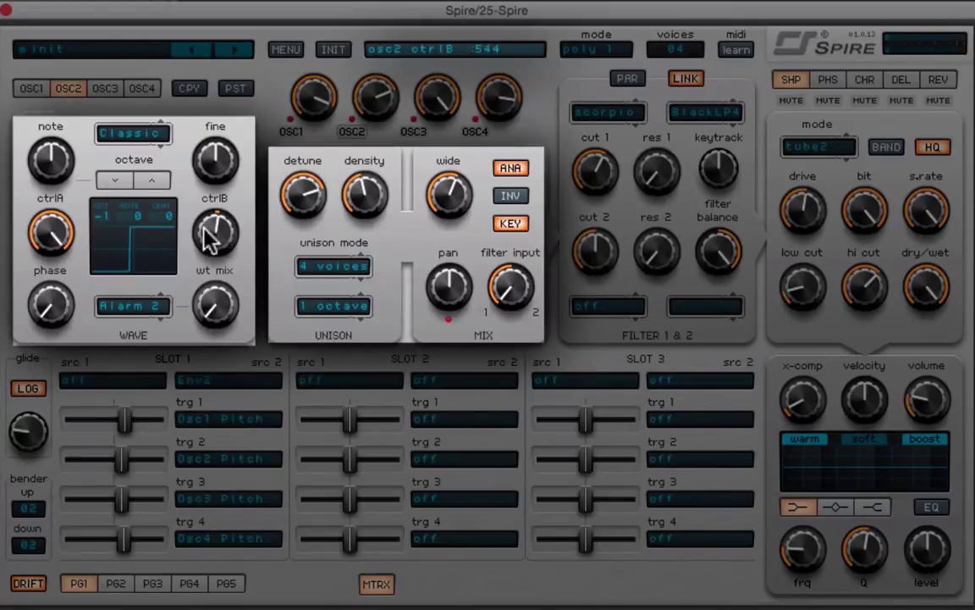
pyautogui.click(51, 233)
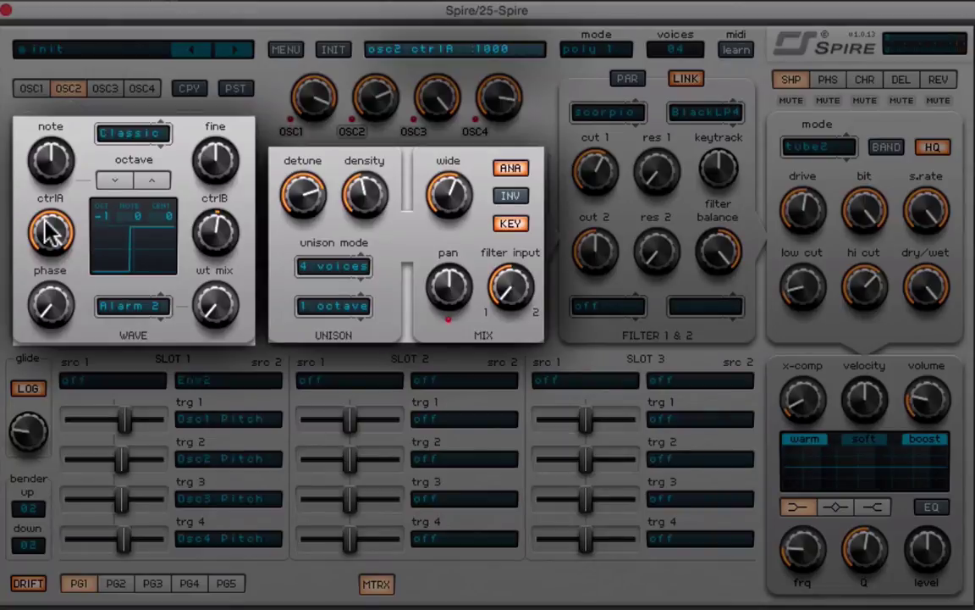
pyautogui.click(233, 238)
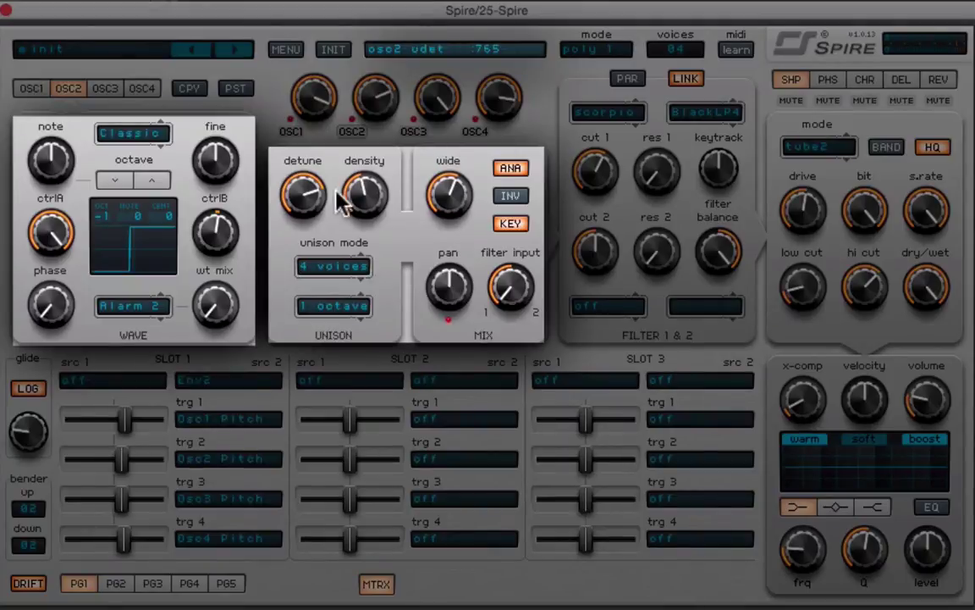
pyautogui.click(336, 266)
pyautogui.click(390, 243)
pyautogui.moveTo(359, 206)
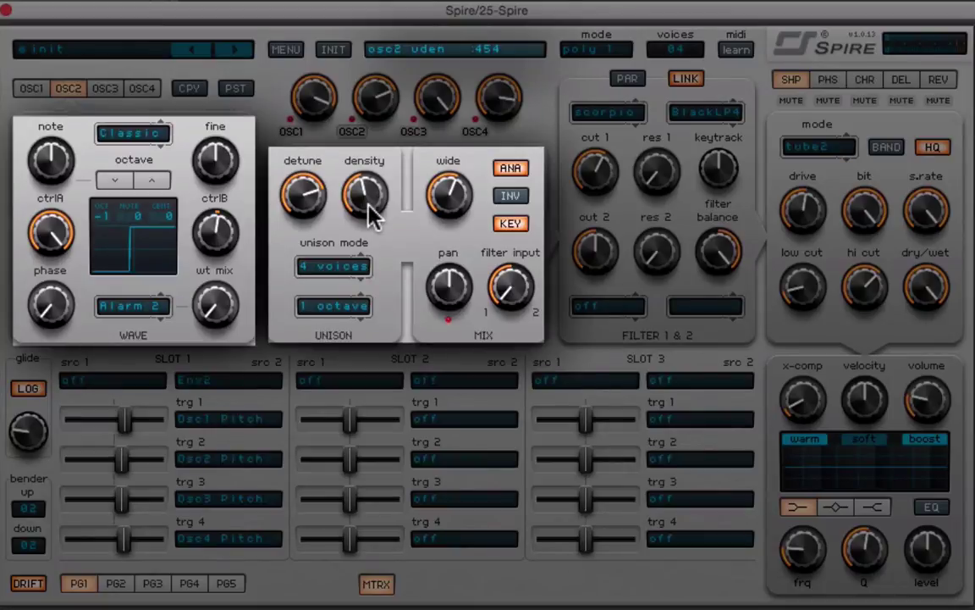
pyautogui.moveTo(435, 194)
# - Check oscillator 3's Sin wave with unison detune and density, then show oscillator 4
pyautogui.click(106, 90)
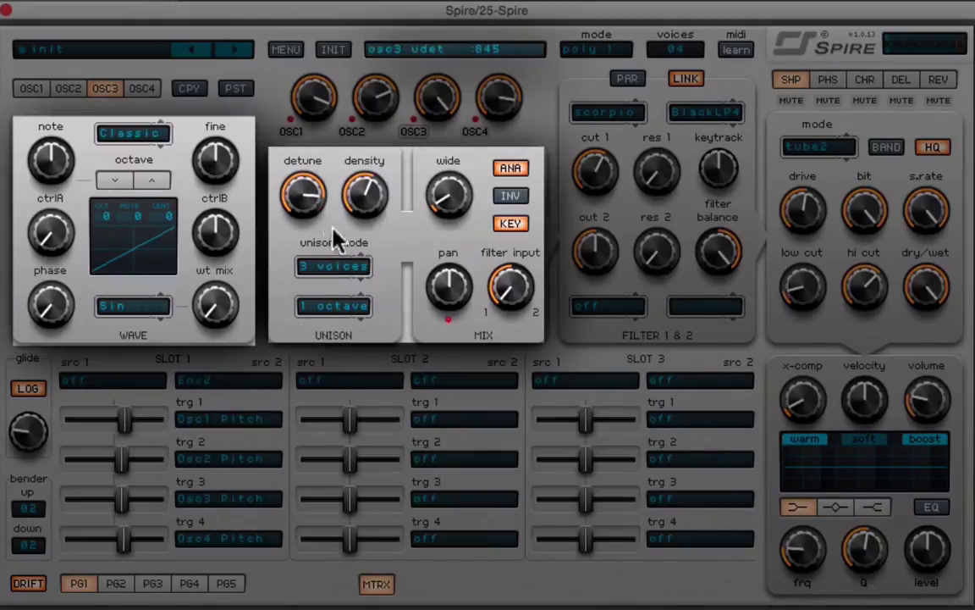
pyautogui.moveTo(306, 199)
pyautogui.click(360, 198)
pyautogui.click(145, 89)
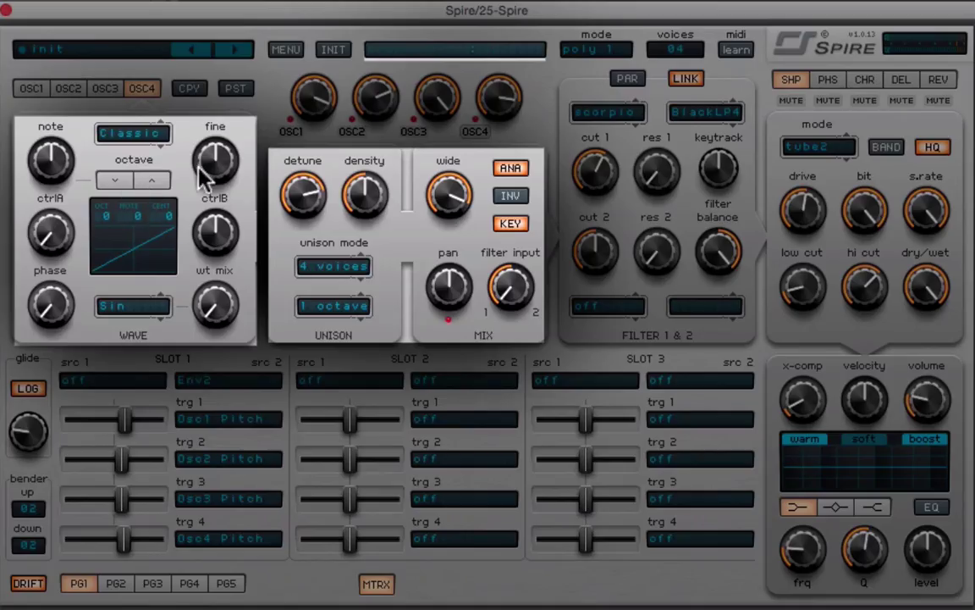
pyautogui.click(104, 92)
pyautogui.click(142, 89)
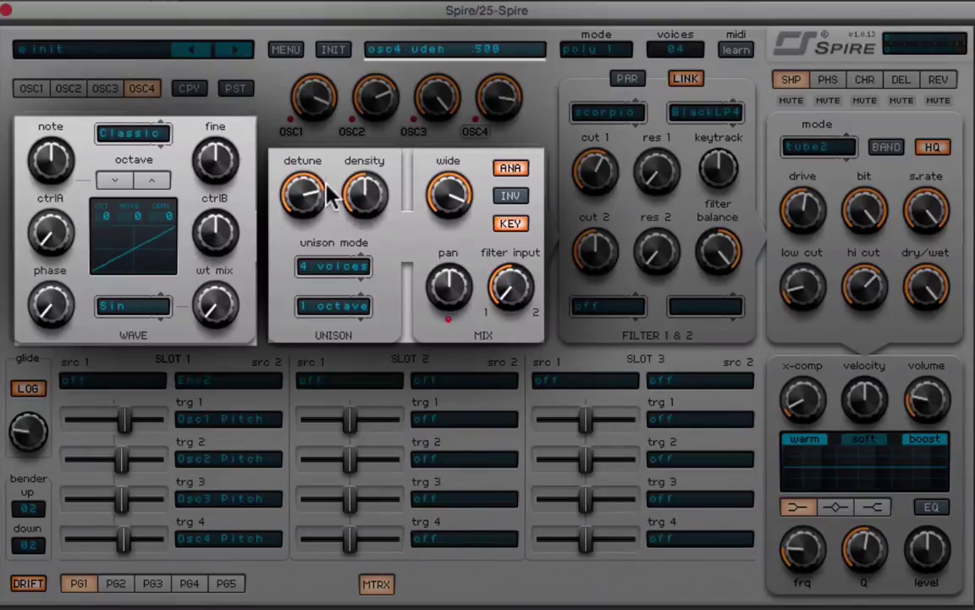
pyautogui.click(323, 267)
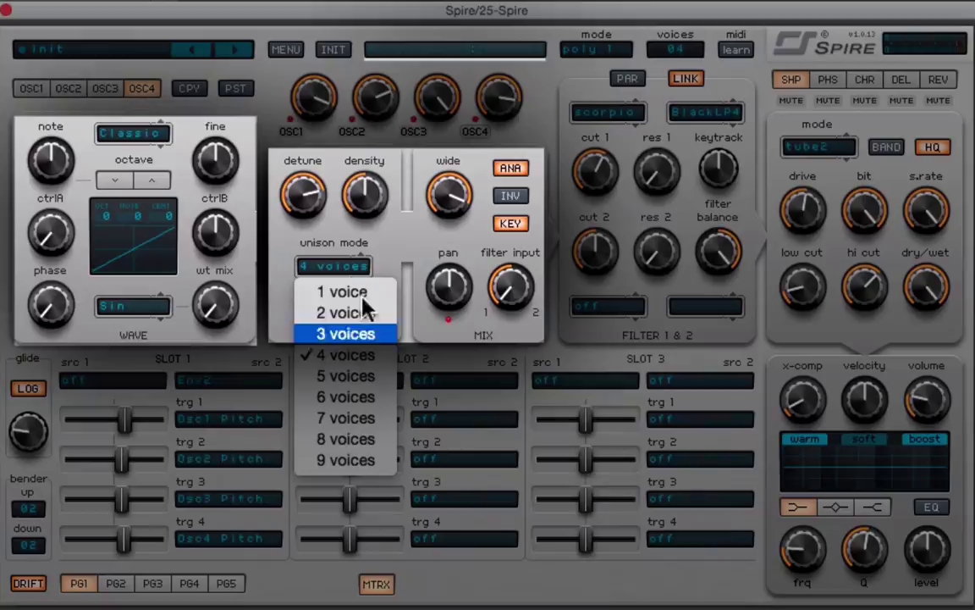
pyautogui.click(303, 195)
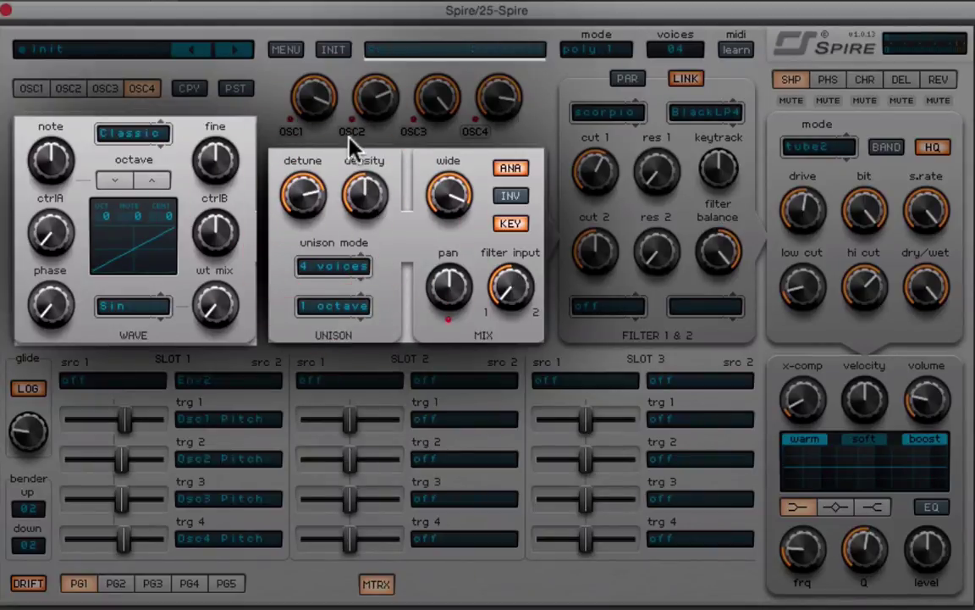
pyautogui.click(446, 195)
# - Show the modulation matrix and check slot 1's Env2 source and its target menus
pyautogui.click(375, 584)
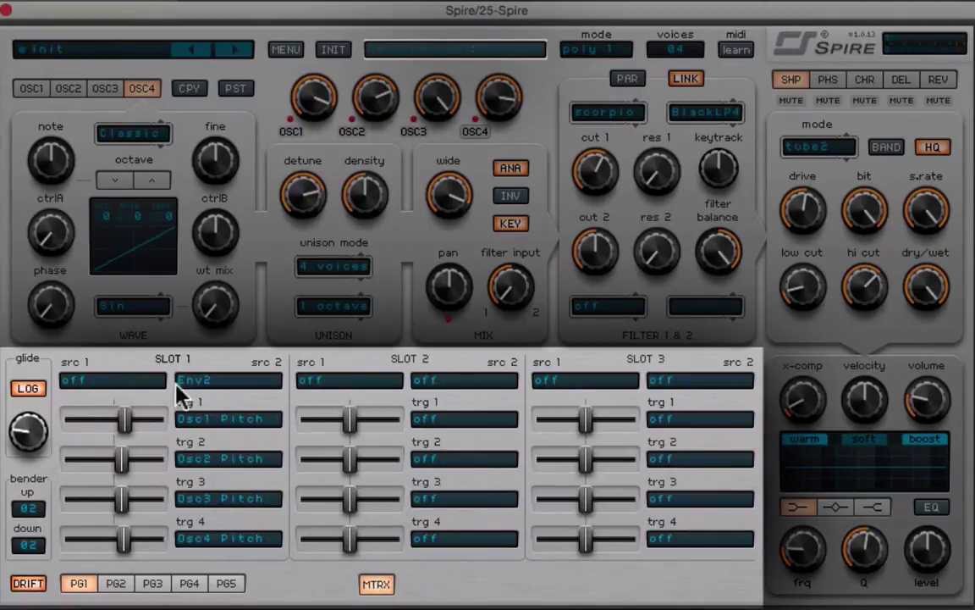
pyautogui.click(218, 385)
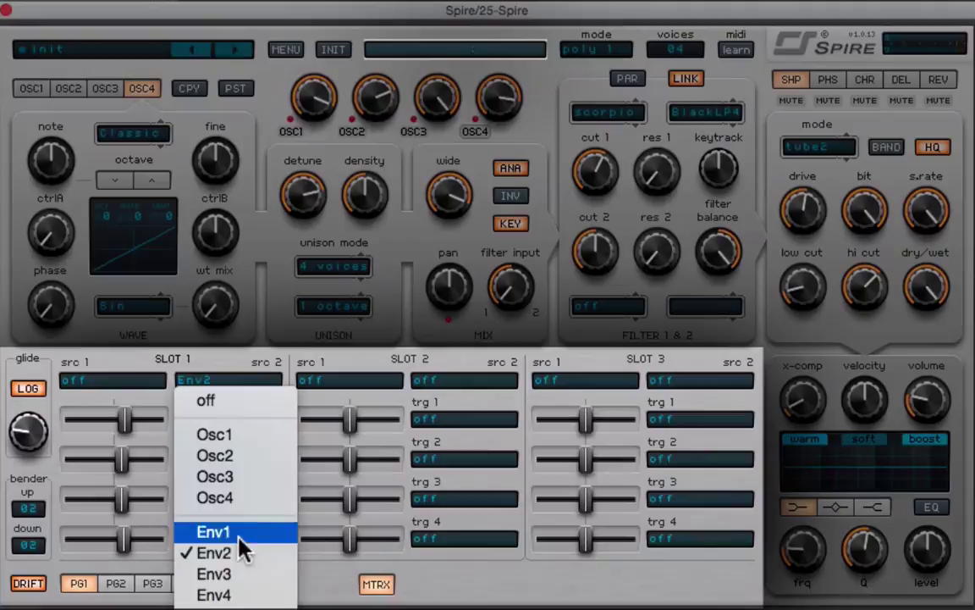
pyautogui.click(329, 415)
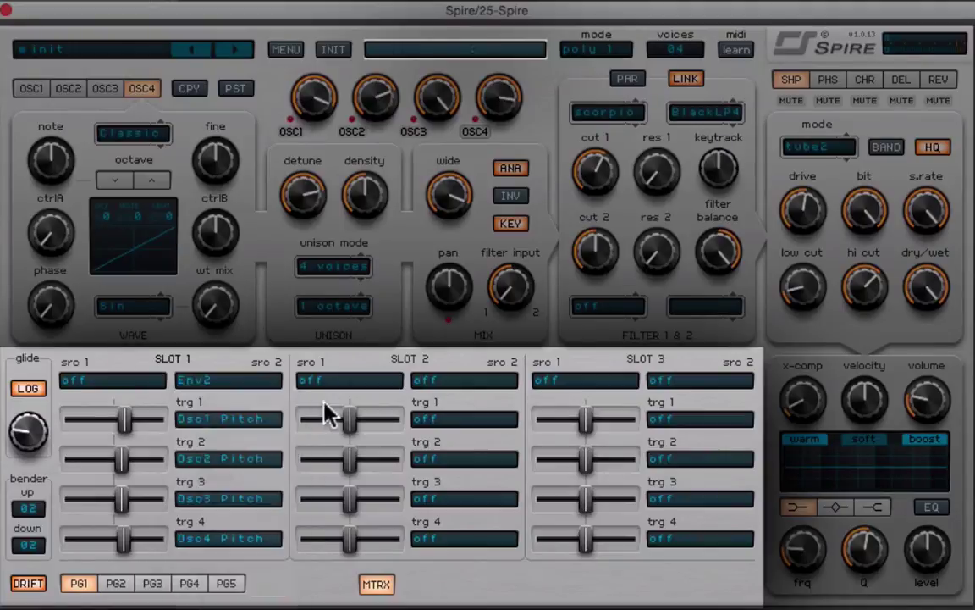
pyautogui.click(225, 424)
pyautogui.moveTo(244, 511)
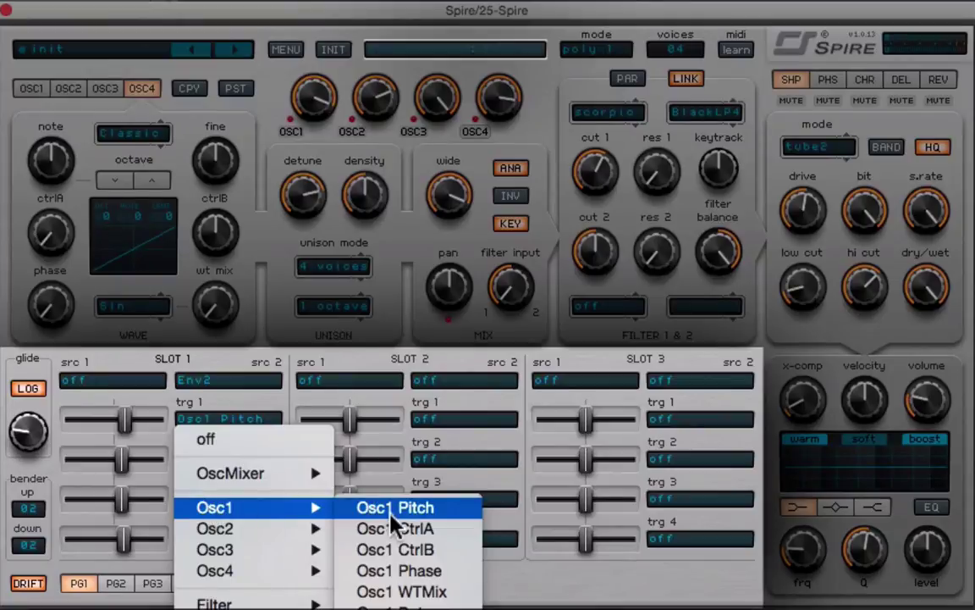
pyautogui.click(318, 404)
pyautogui.click(218, 458)
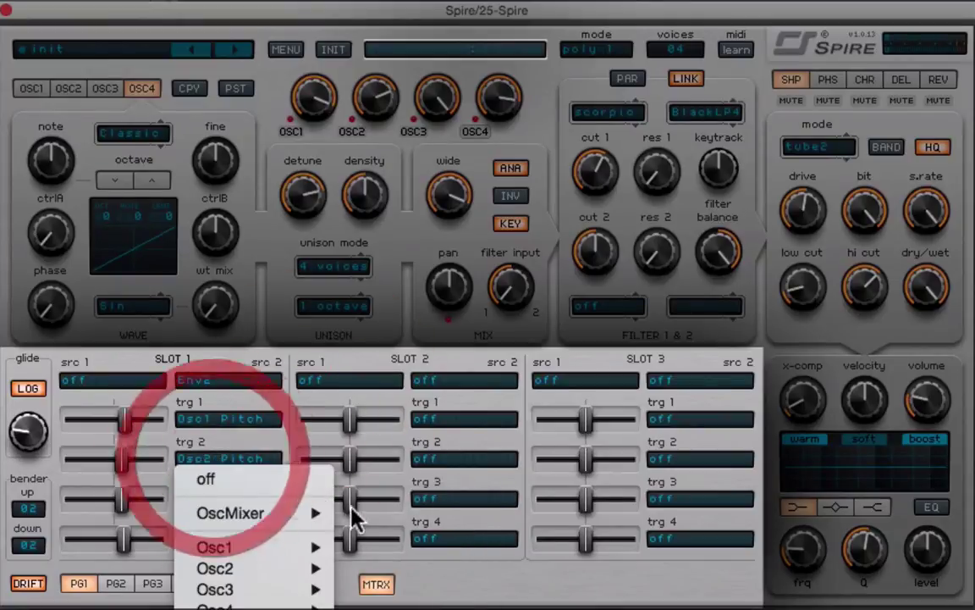
pyautogui.click(288, 379)
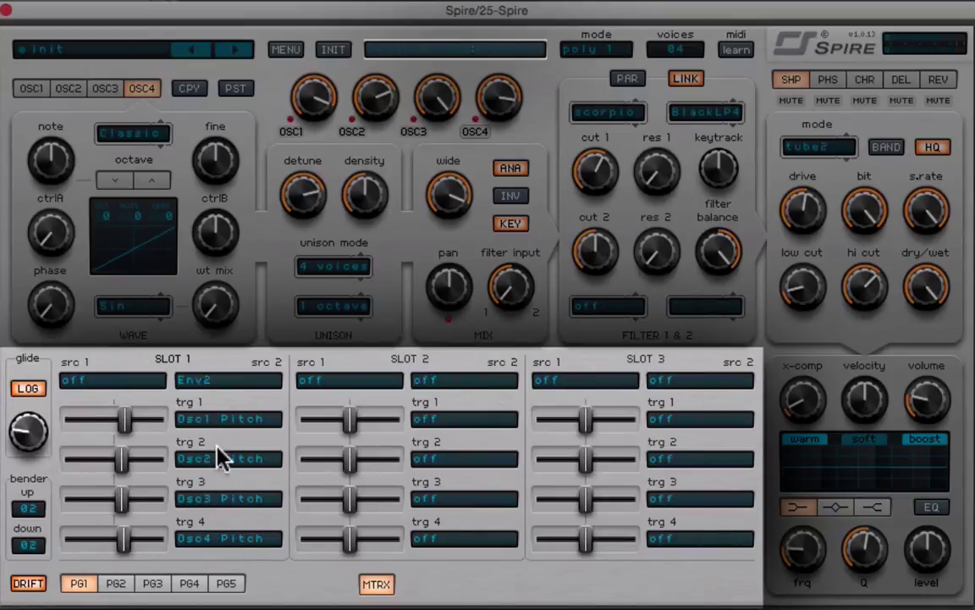
# - Raise the Osc2 Pitch amount to 613 and Osc4 Pitch amount to 625
pyautogui.moveTo(122, 423)
pyautogui.click(124, 424)
pyautogui.moveTo(125, 460)
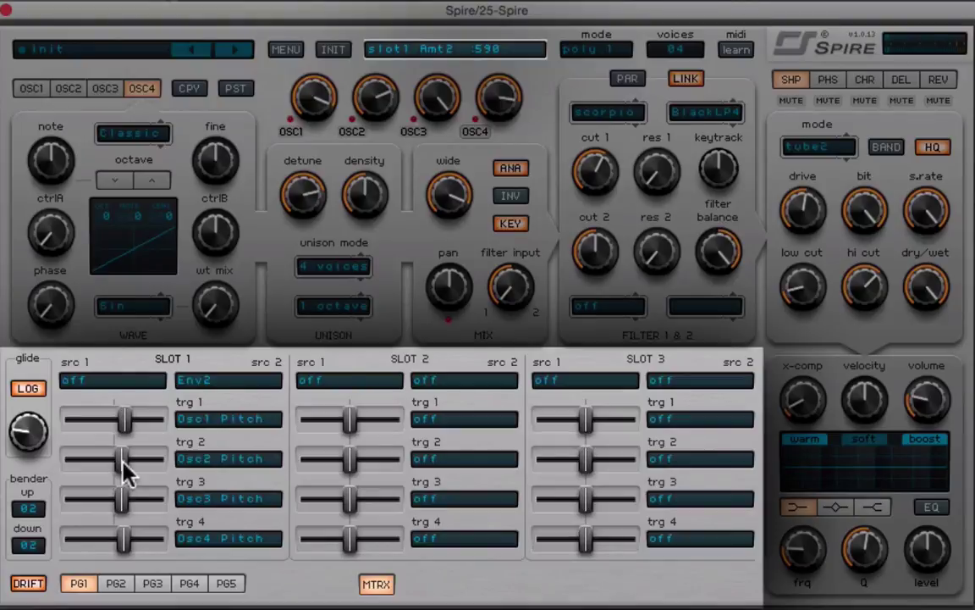
pyautogui.moveTo(123, 464); pyautogui.dragTo(129, 500)
pyautogui.moveTo(125, 500)
pyautogui.moveTo(125, 539)
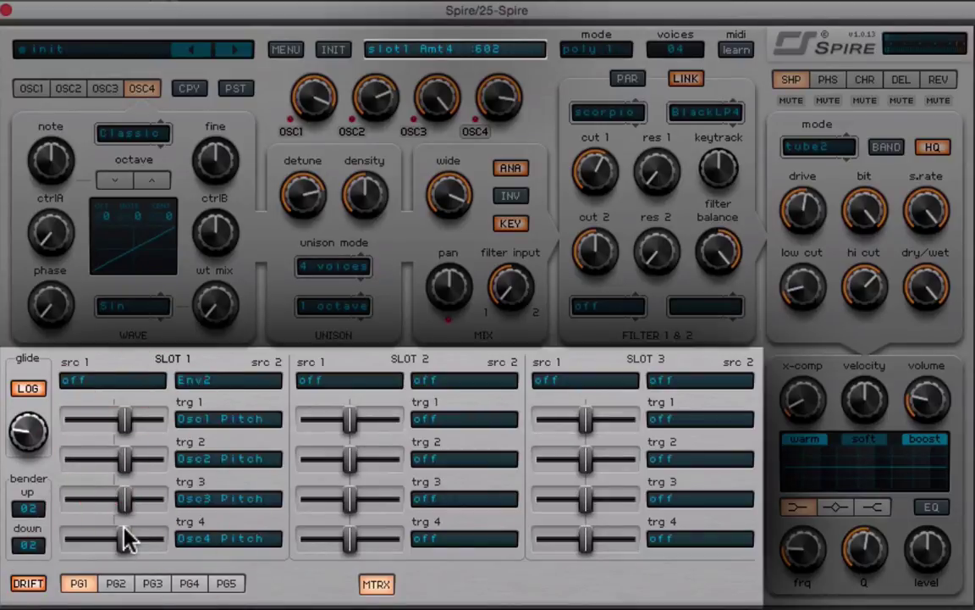
pyautogui.moveTo(125, 537); pyautogui.dragTo(125, 539)
# - Show the Env1 page and check its sustain, release and sll values
pyautogui.click(378, 586)
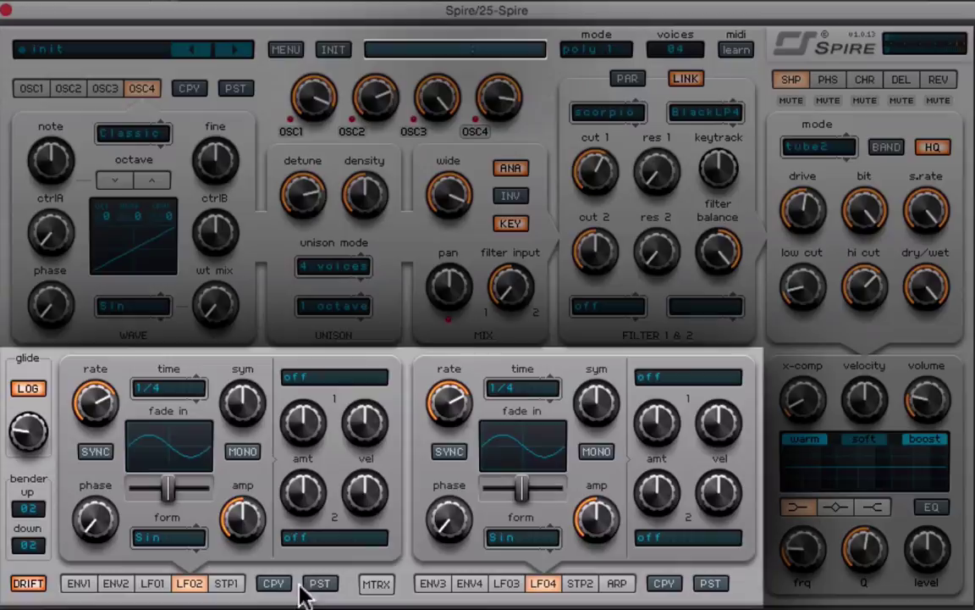
pyautogui.click(73, 586)
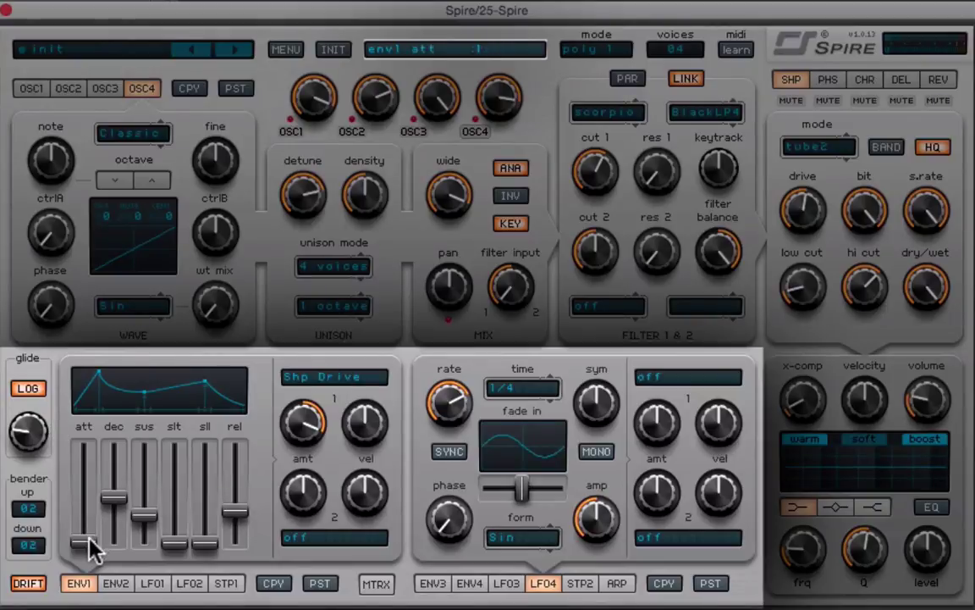
pyautogui.scroll(1, 114, 505)
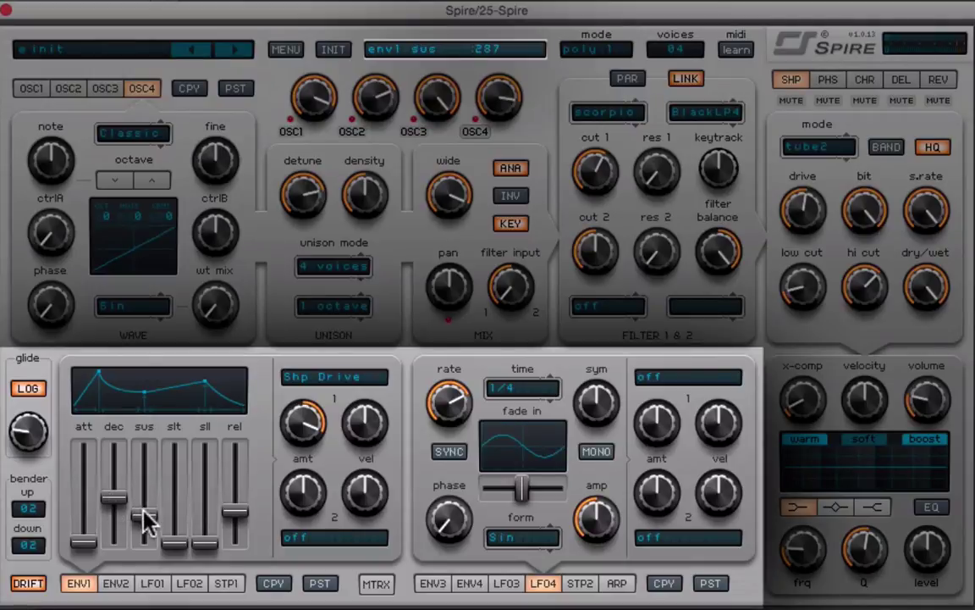
pyautogui.click(144, 516)
pyautogui.click(237, 523)
pyautogui.click(205, 543)
# - Route envelope 1 to Shaper > Shp Drive with amt 1 around 910
pyautogui.click(314, 388)
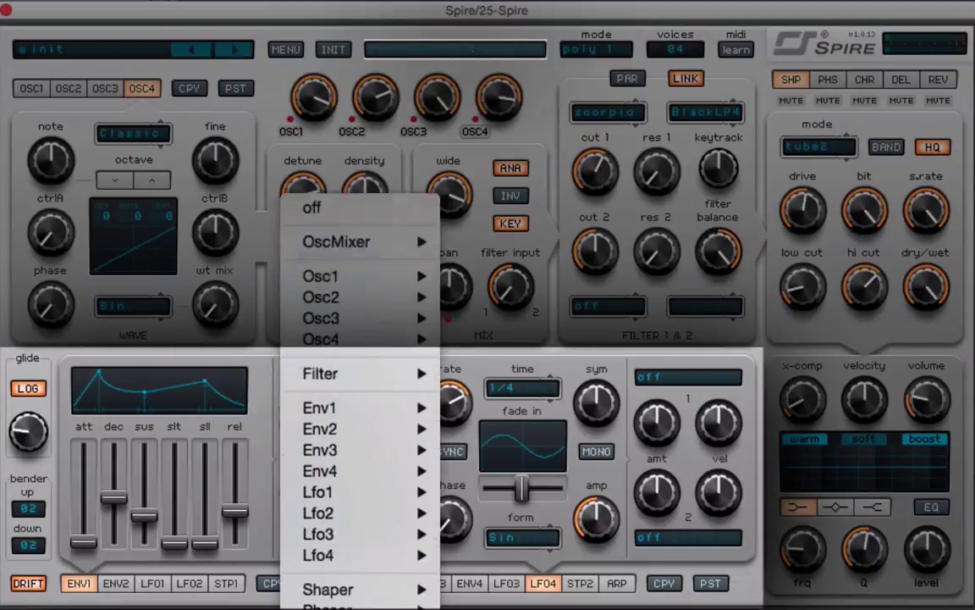
pyautogui.scroll(-3, 347, 570)
pyautogui.moveTo(374, 489)
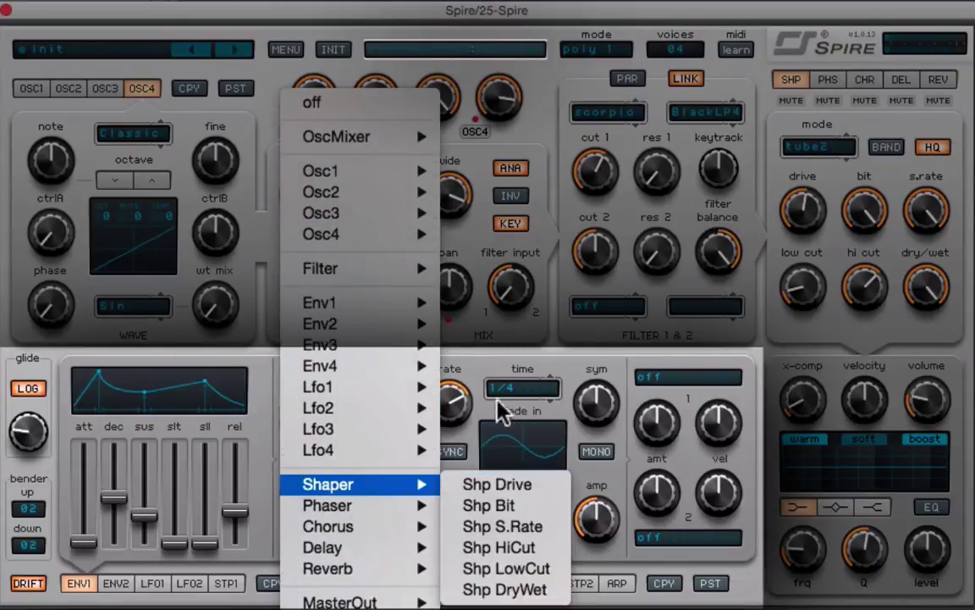
pyautogui.click(494, 375)
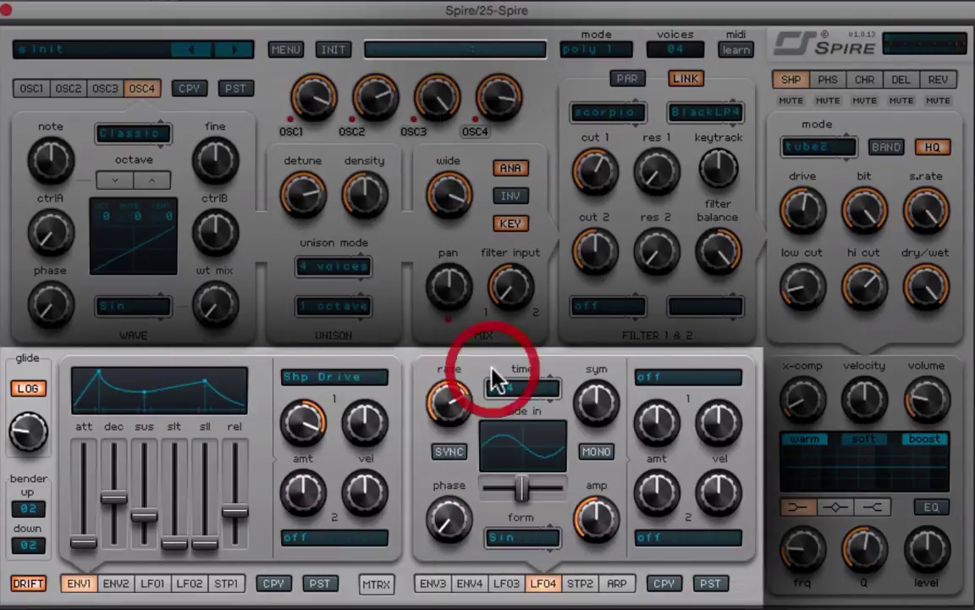
pyautogui.click(310, 421)
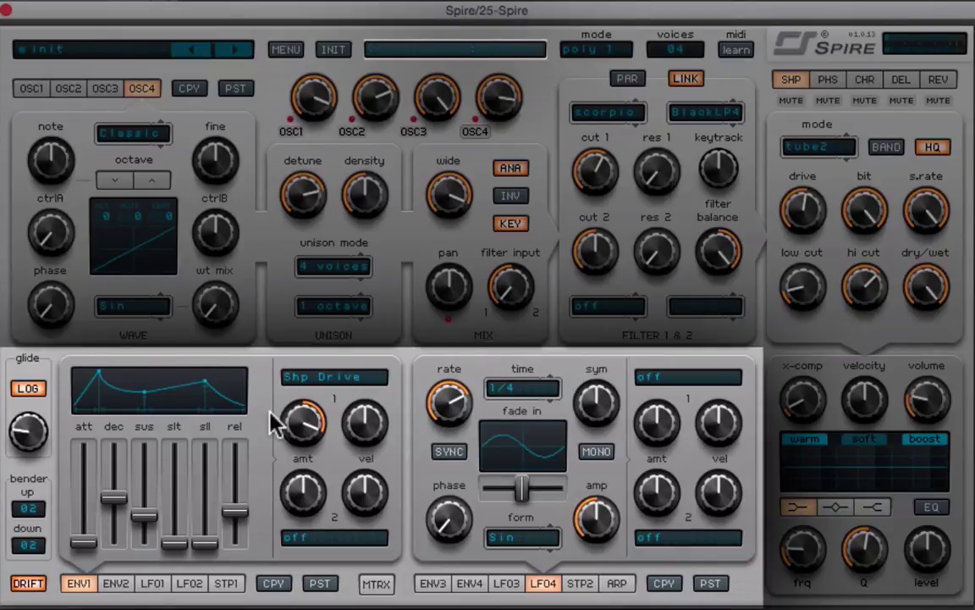
# - Check envelope 2 and the modulation matrix, then show LFO 1's 1/12 sine sweep of both WTMix values
pyautogui.click(115, 584)
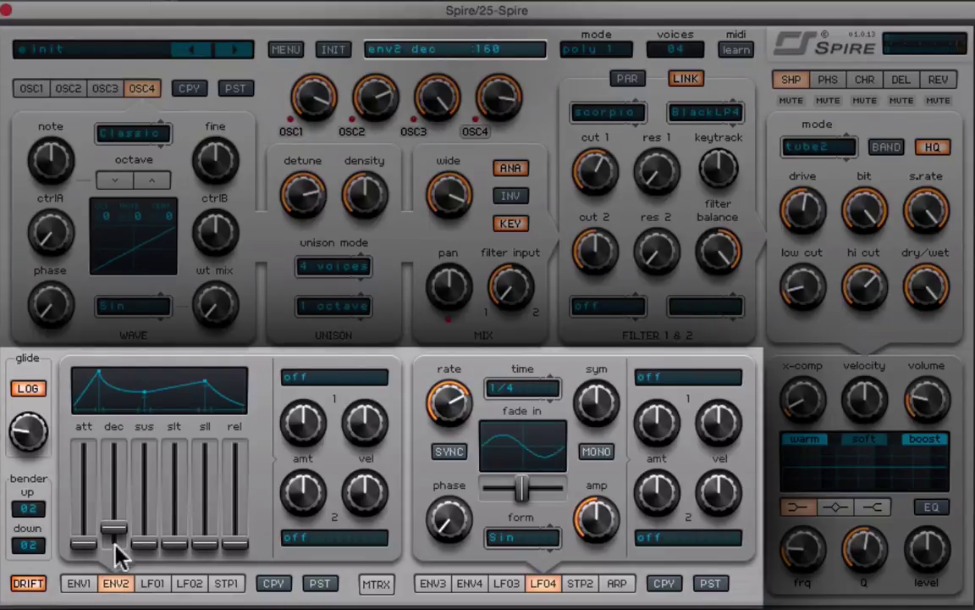
pyautogui.moveTo(83, 543)
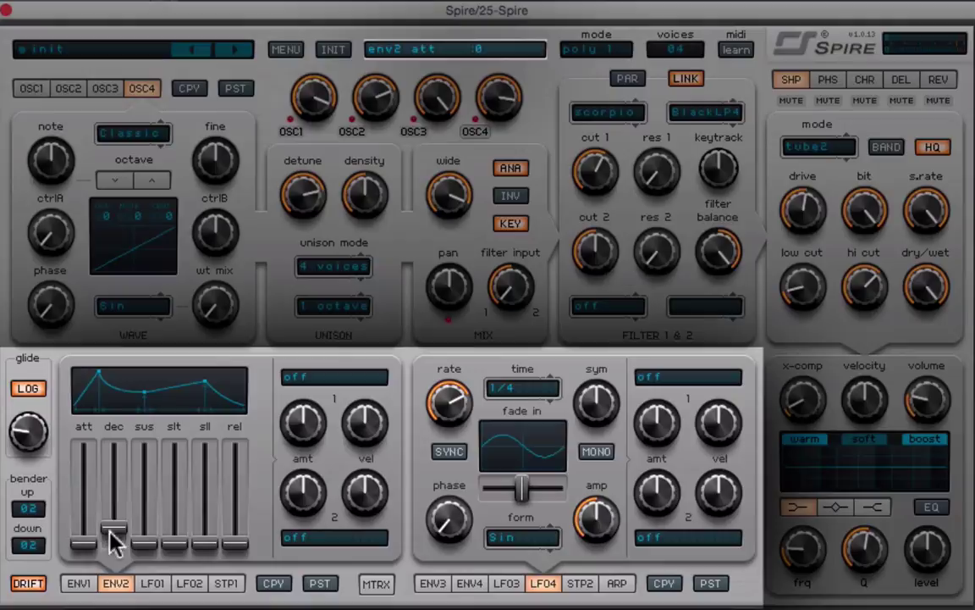
pyautogui.moveTo(122, 532)
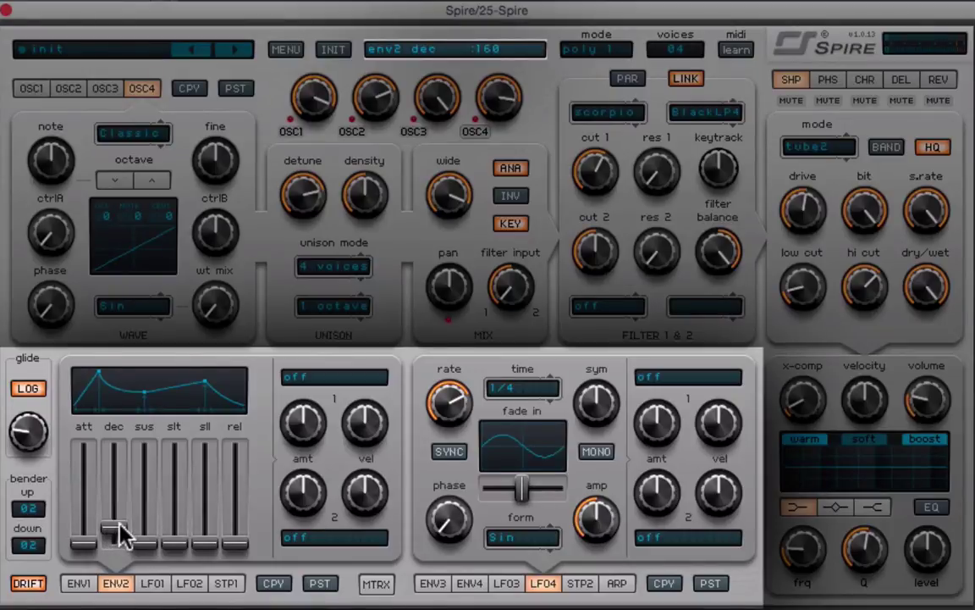
pyautogui.click(376, 584)
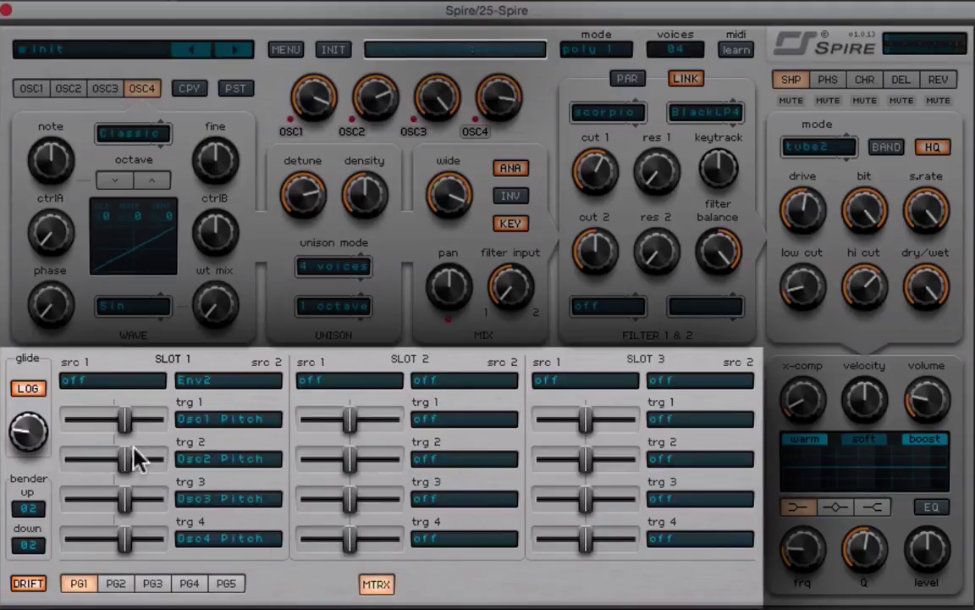
pyautogui.click(376, 584)
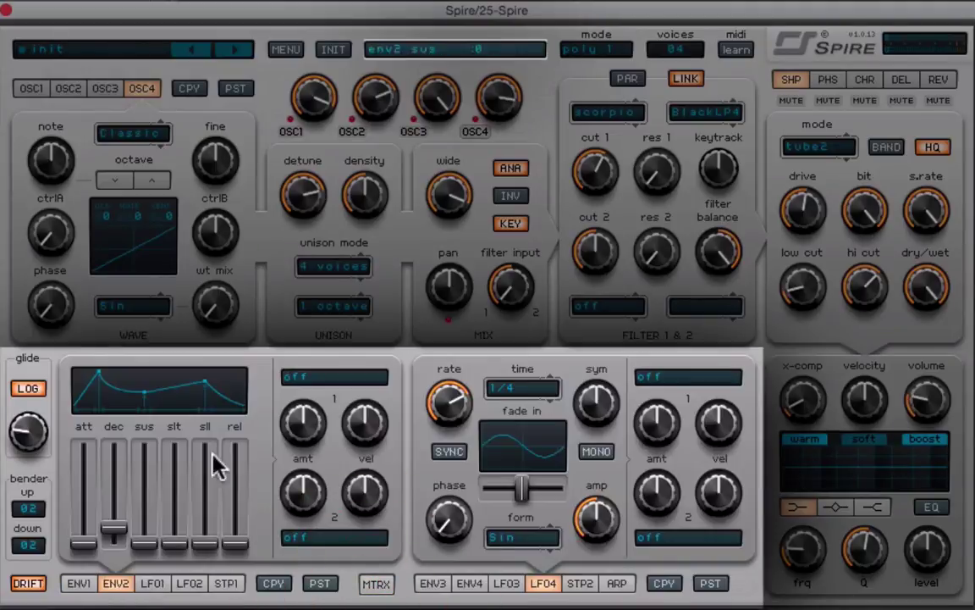
pyautogui.click(157, 586)
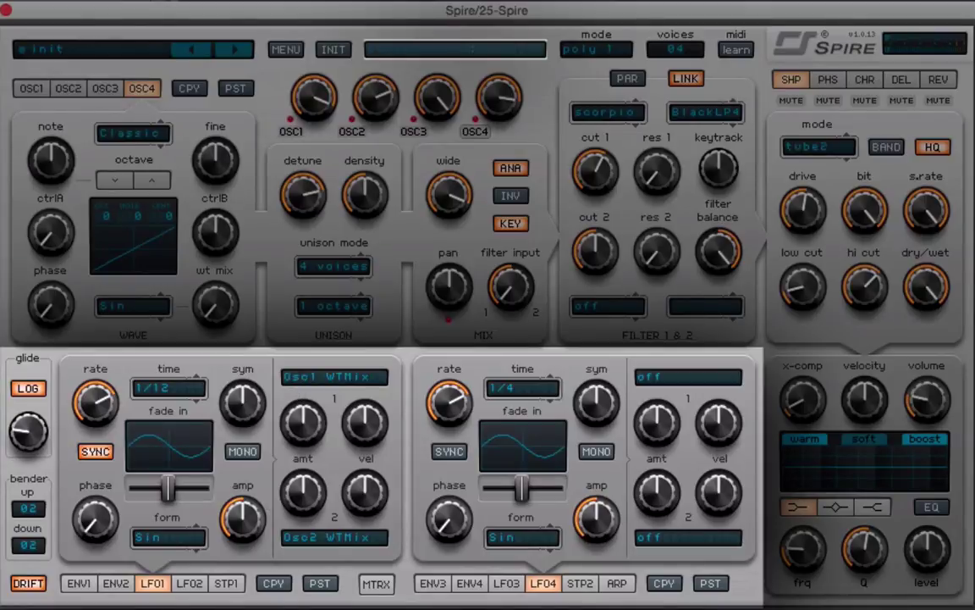
# - Step through Spire's LFO 2, step sequencer 1, envelope 3 and LFO 3 pages
pyautogui.click(190, 583)
pyautogui.click(226, 583)
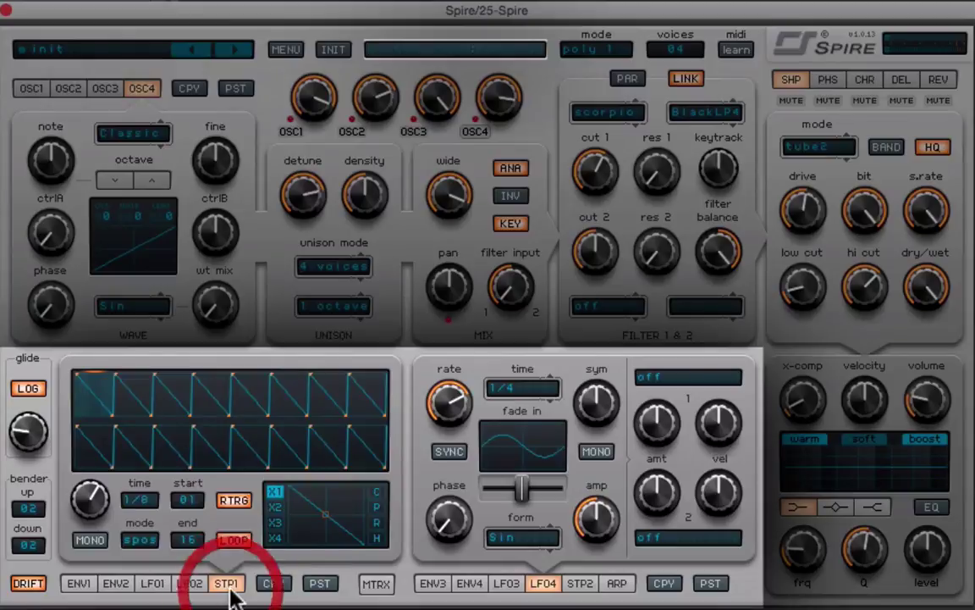
pyautogui.click(433, 583)
pyautogui.click(506, 584)
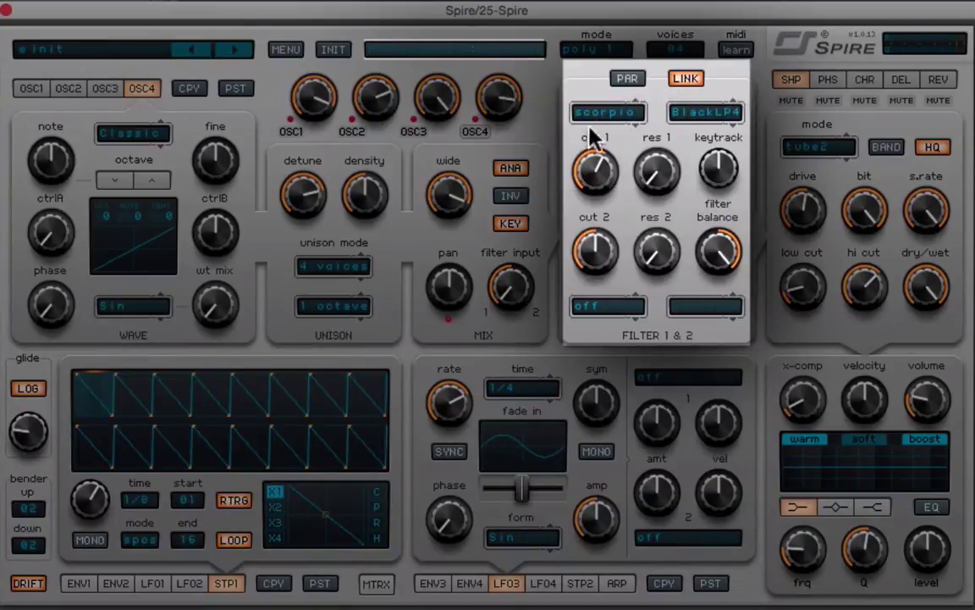
pyautogui.click(606, 110)
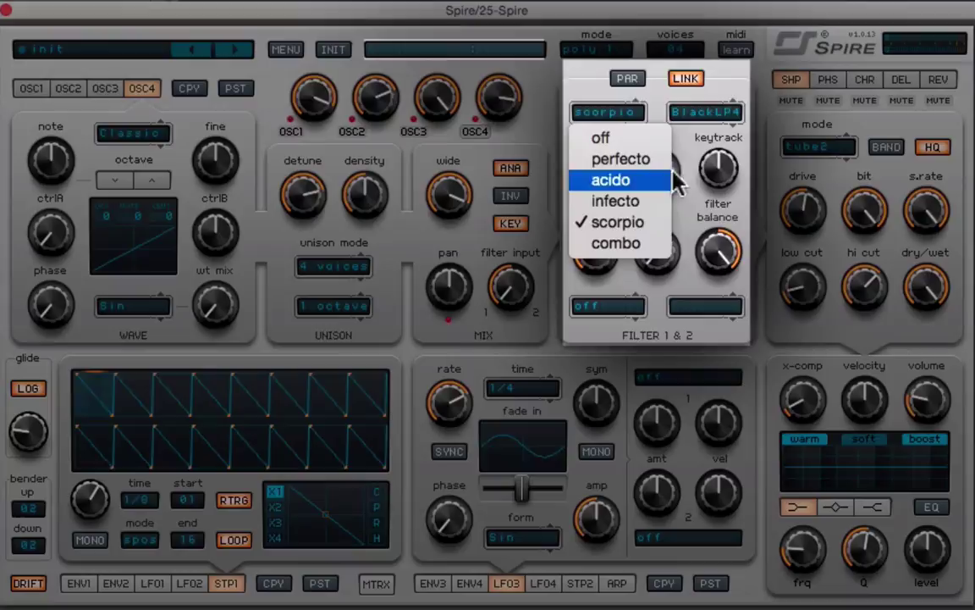
pyautogui.click(718, 117)
pyautogui.click(702, 118)
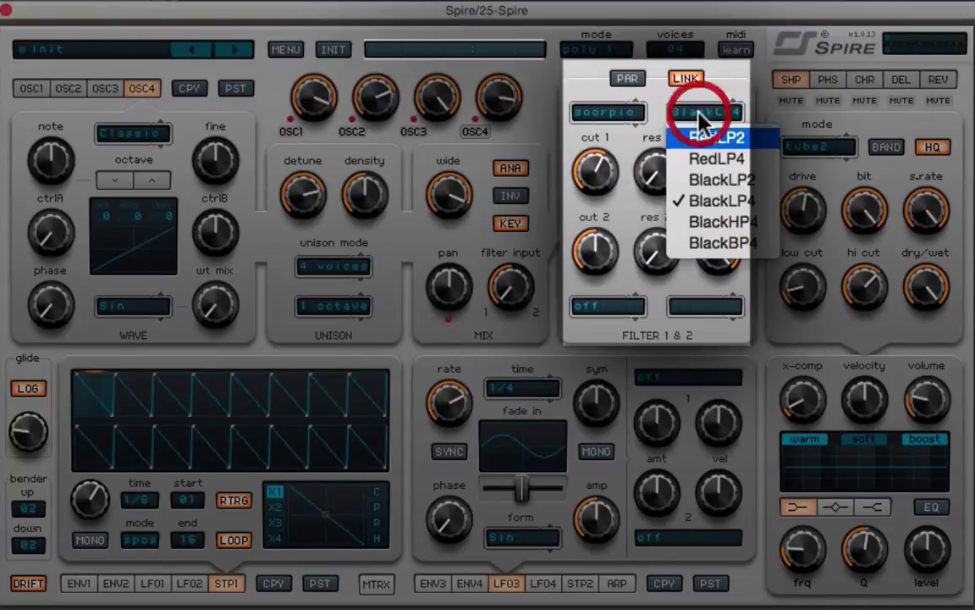
pyautogui.click(609, 201)
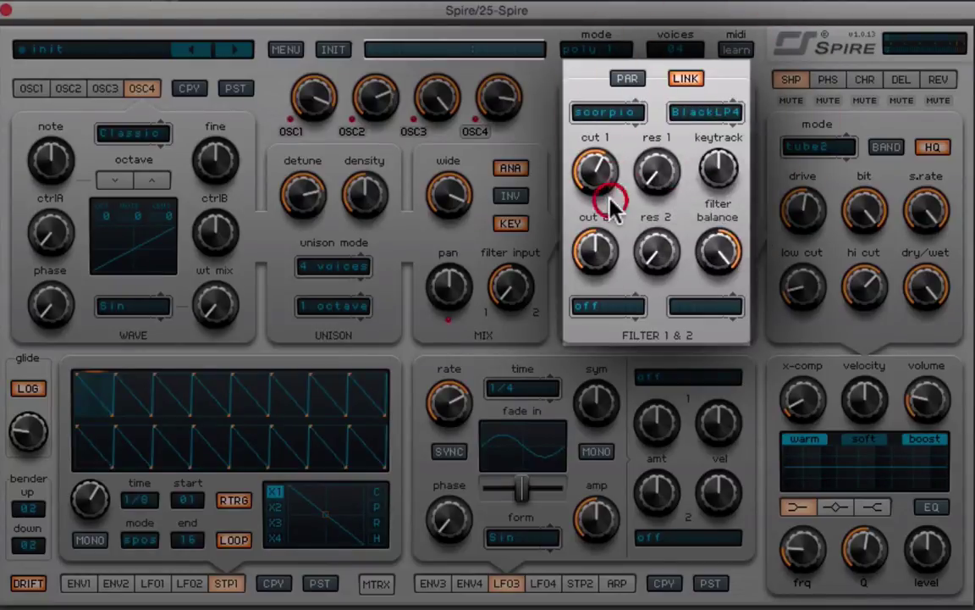
pyautogui.moveTo(603, 177)
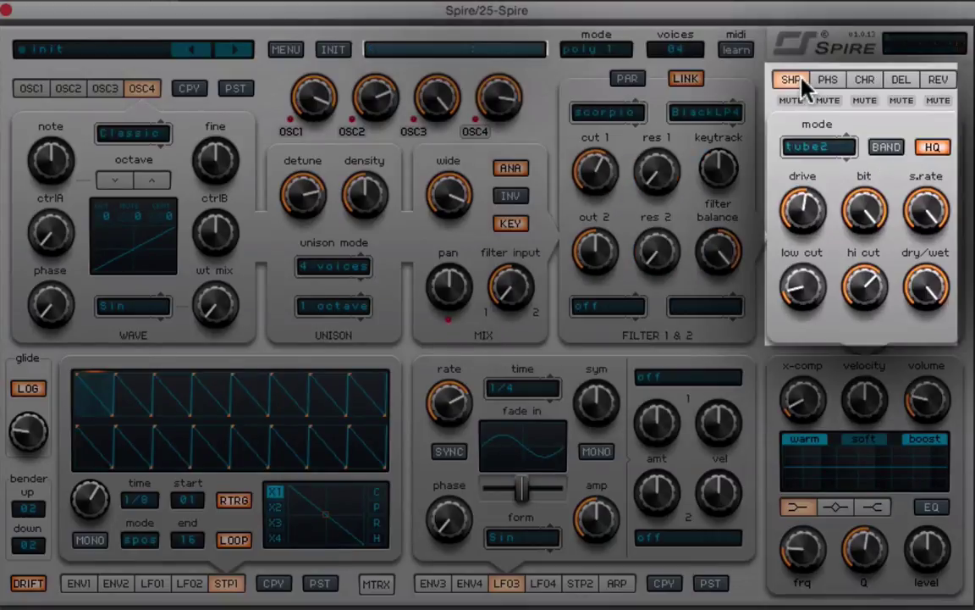
# - Keep the shaper on tube2 at 1000 dry/wet and show the chorus page
pyautogui.click(828, 154)
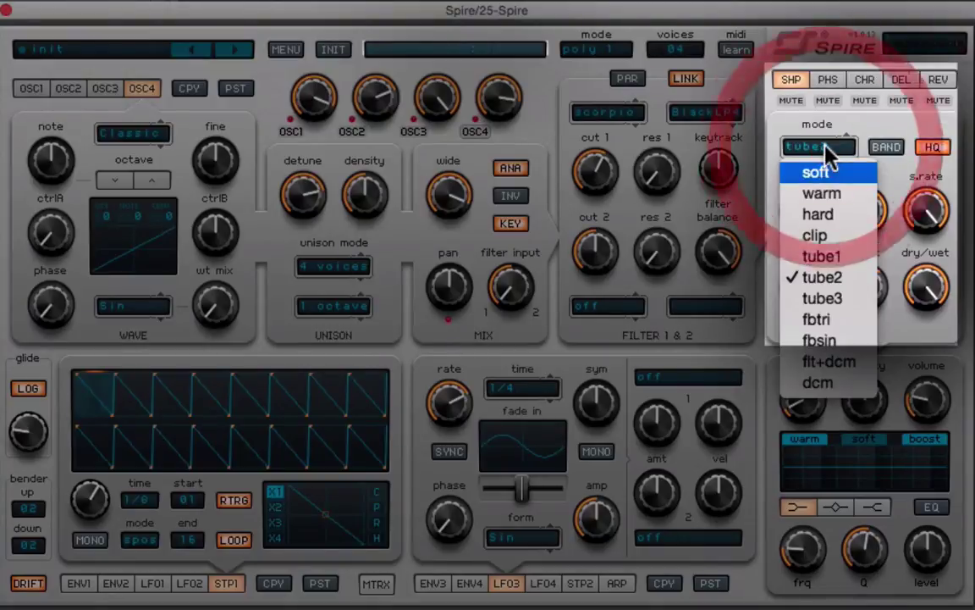
pyautogui.click(893, 144)
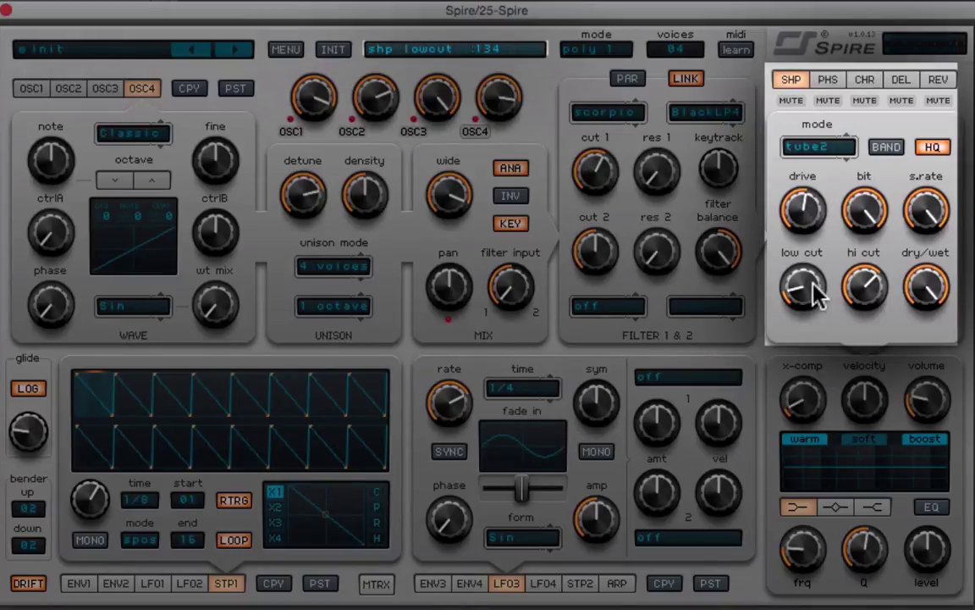
pyautogui.click(940, 296)
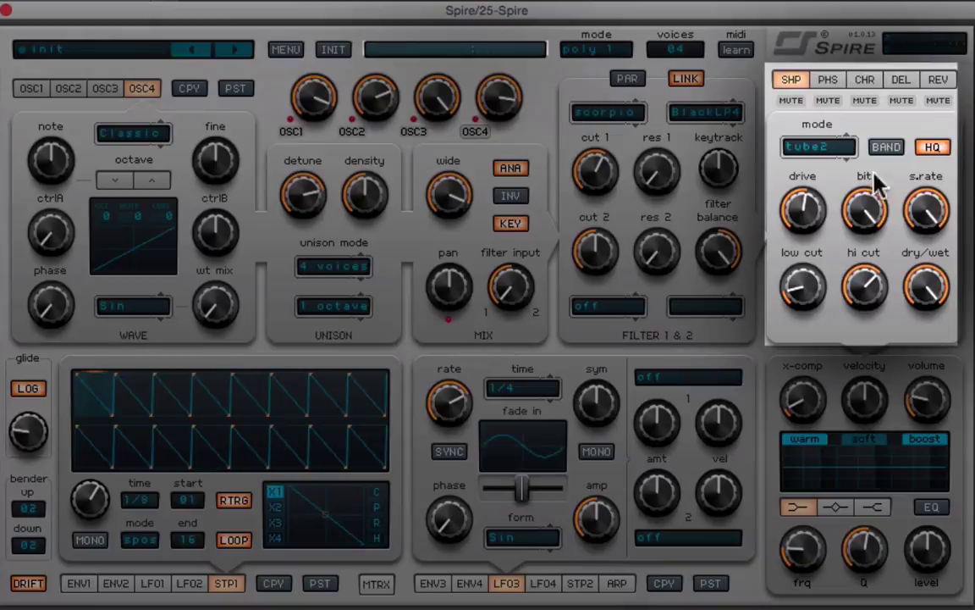
pyautogui.click(864, 80)
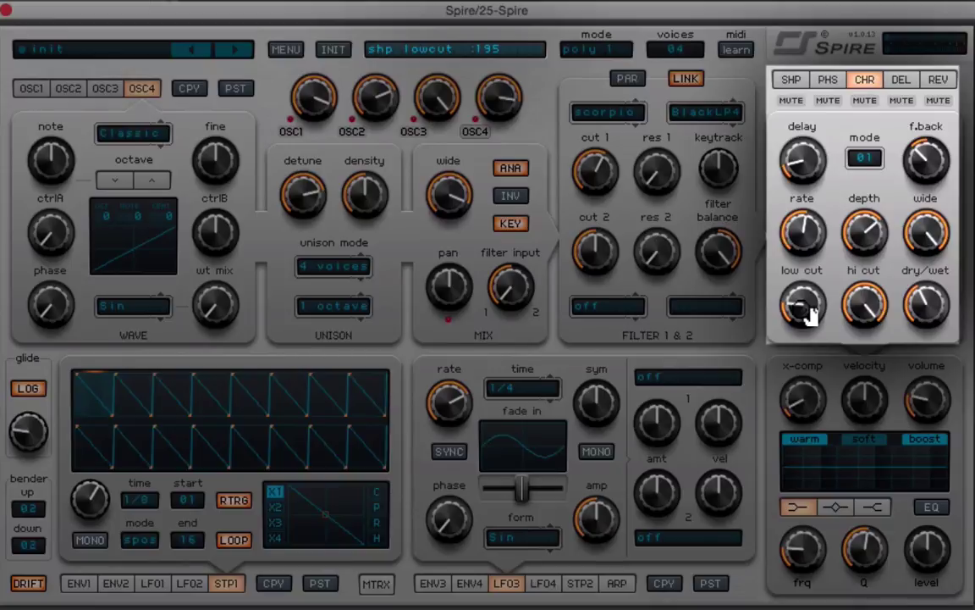
# - Set chorus feedback to 350, depth 680, wide 1000 and dry/wet 409
pyautogui.click(932, 167)
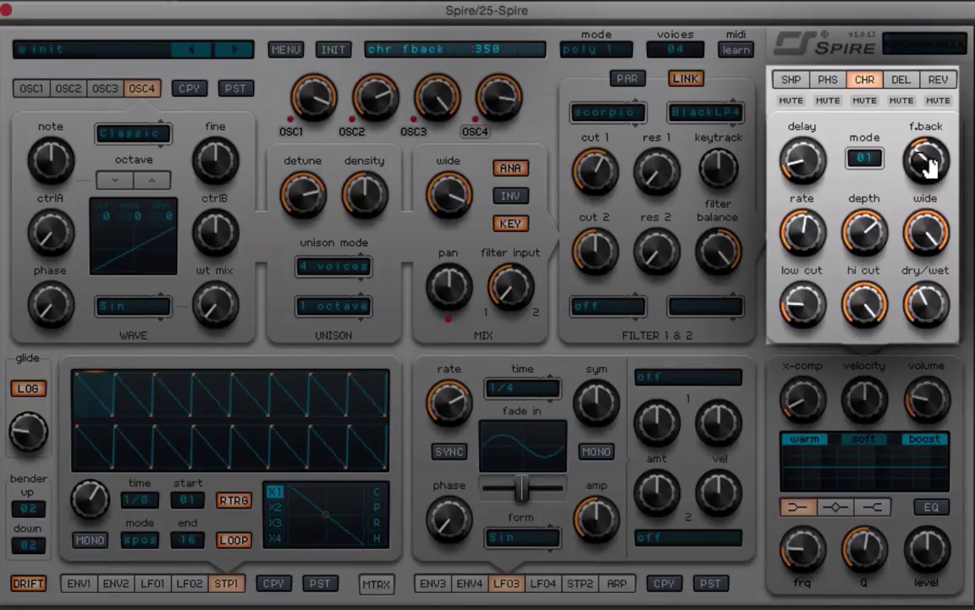
pyautogui.click(874, 233)
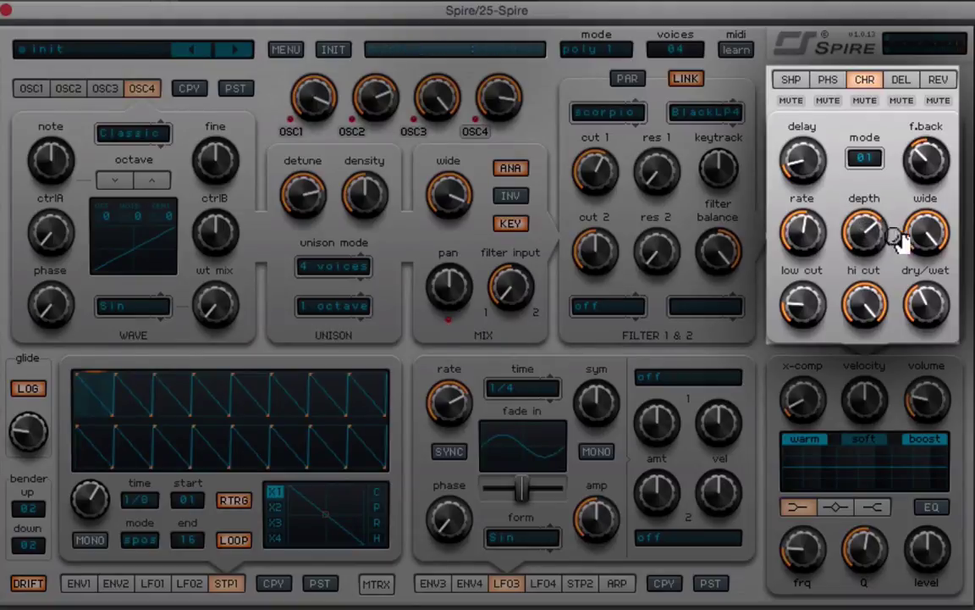
pyautogui.click(908, 246)
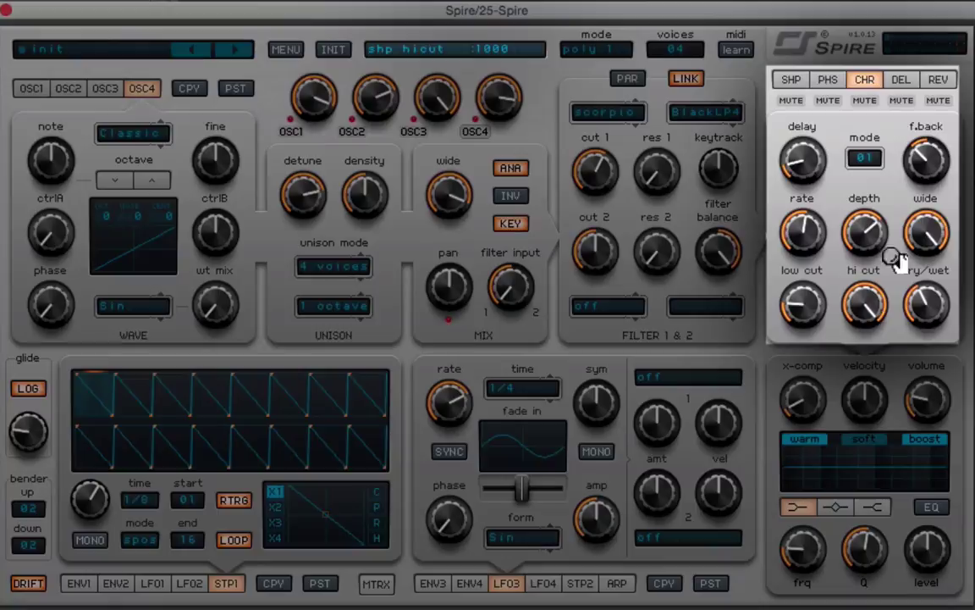
pyautogui.click(943, 310)
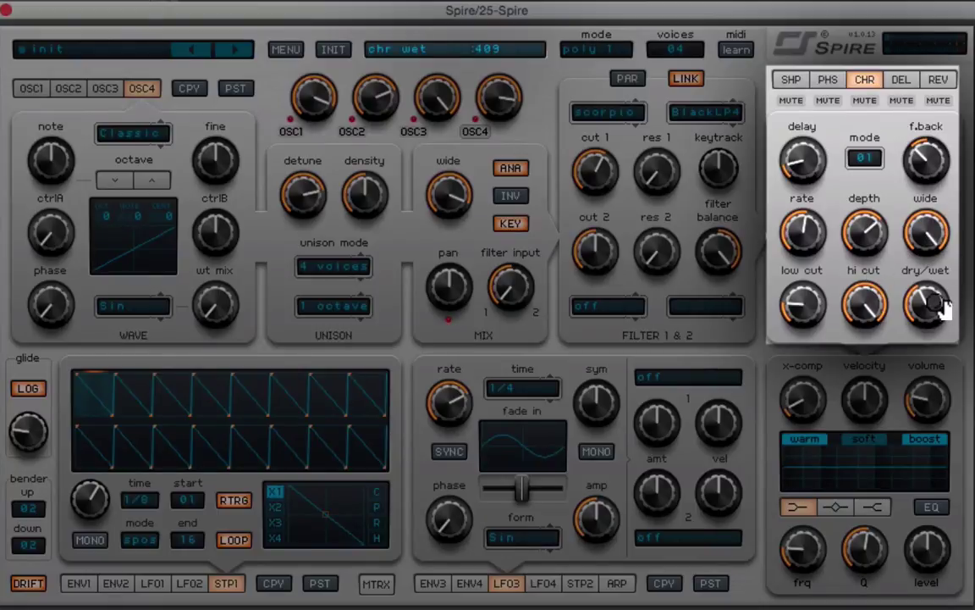
# - Look over the delay and reverb pages, show the 4-stage phaser, and set master volume to 240
pyautogui.click(904, 80)
pyautogui.click(941, 80)
pyautogui.click(826, 80)
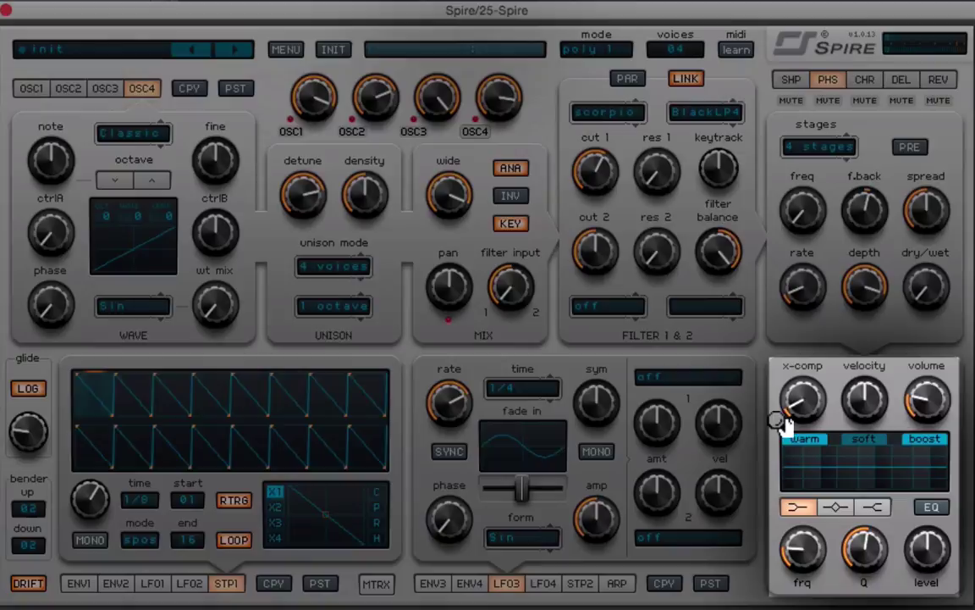
pyautogui.moveTo(795, 400)
pyautogui.click(928, 402)
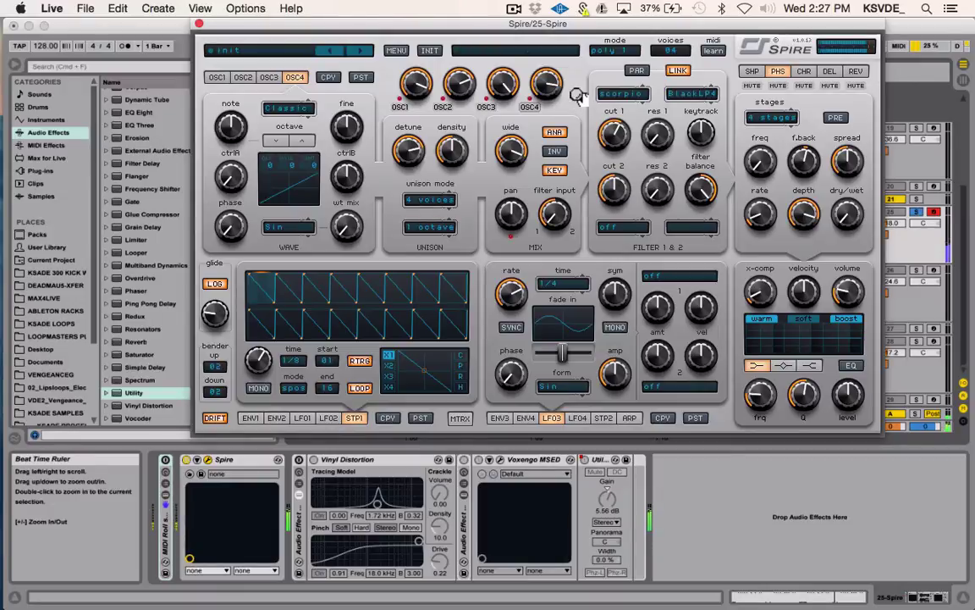
# - Close Spire's window, select the 25 Spire track and set playback start to bar 33
pyautogui.press('z')
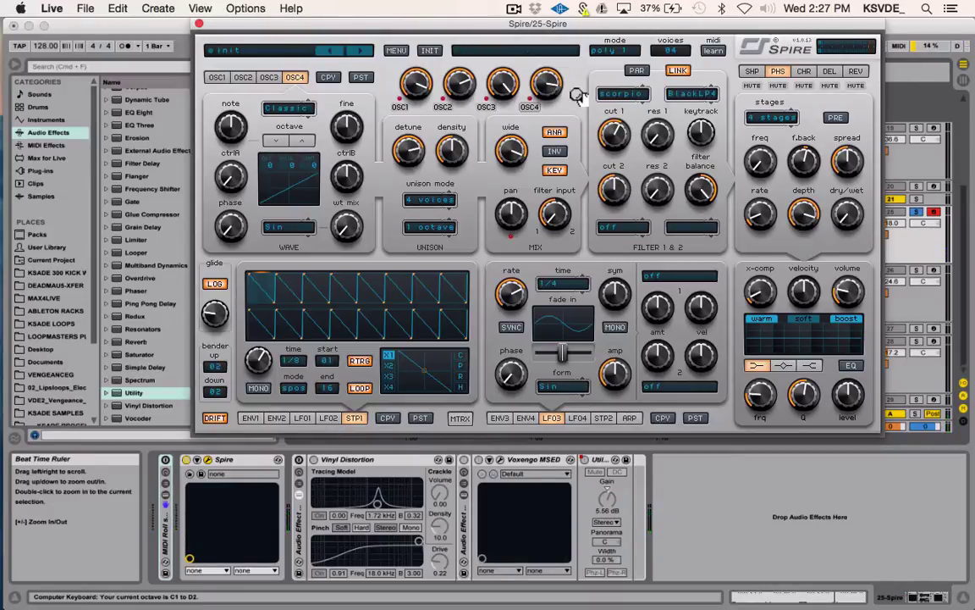
pyautogui.press('x')
pyautogui.click(197, 23)
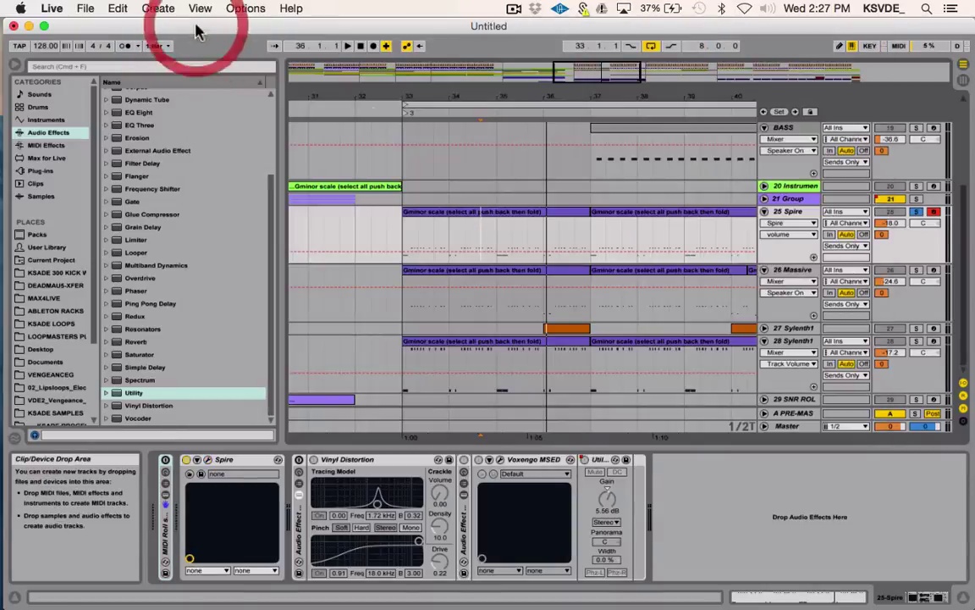
pyautogui.click(789, 214)
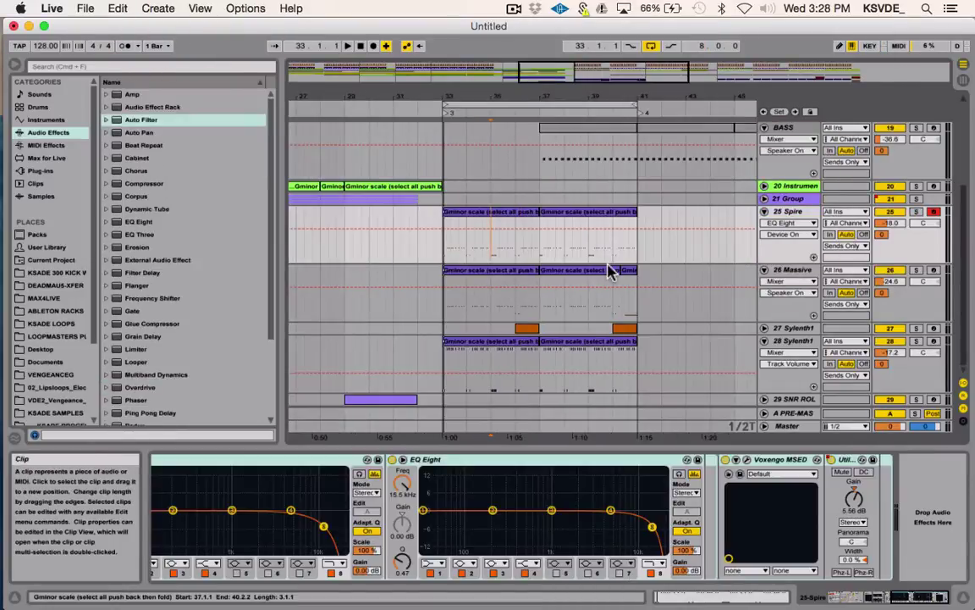
pyautogui.press('-')
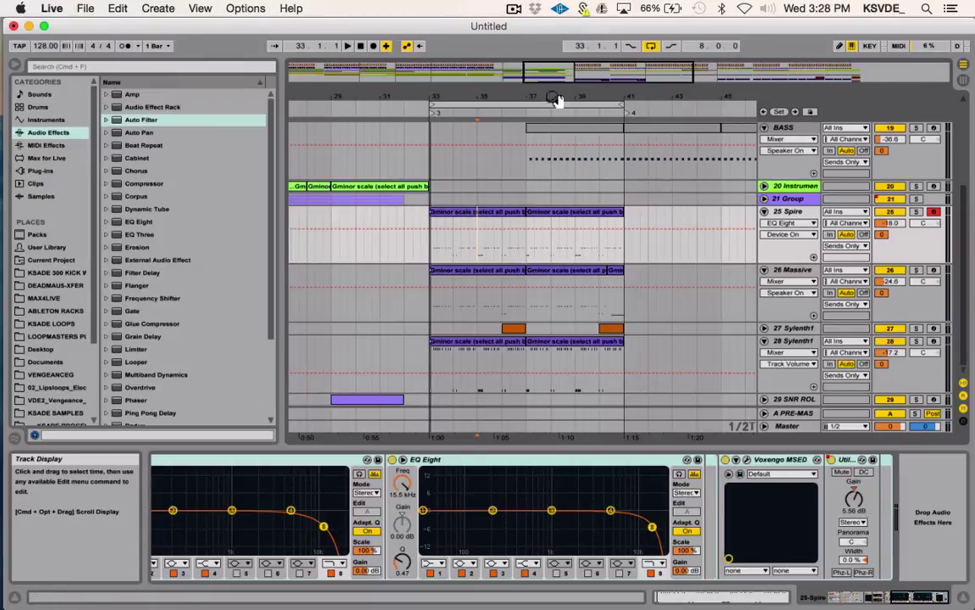
pyautogui.click(427, 252)
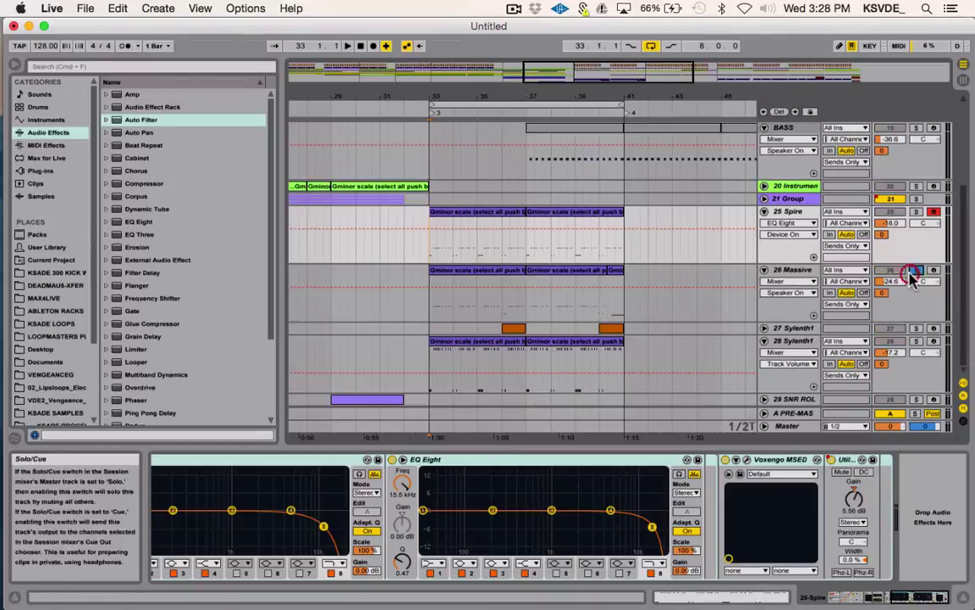
# - Solo the 26 Massive and 28 Sylenth1 tracks together and play them
pyautogui.click(916, 269)
pyautogui.click(916, 340)
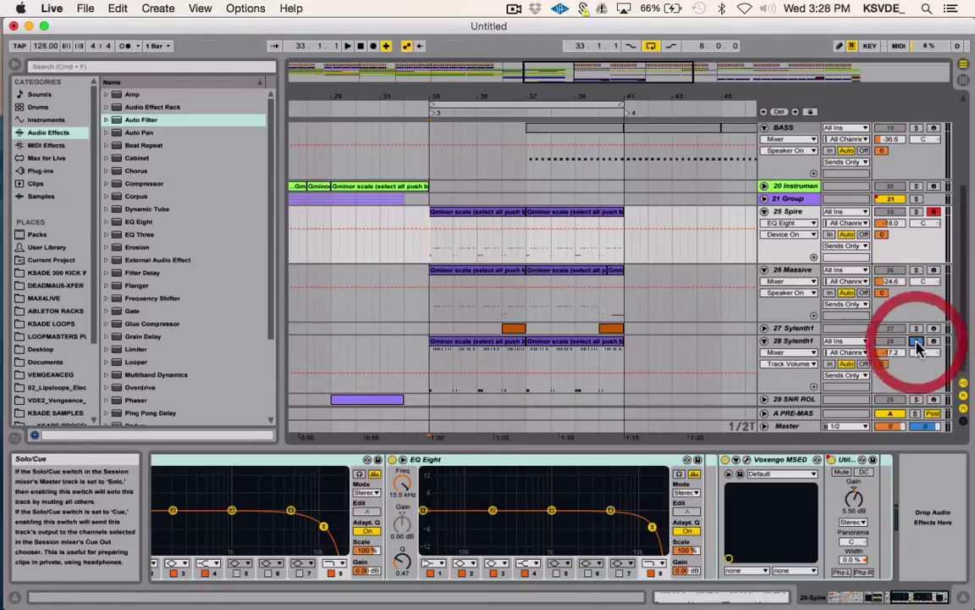
pyautogui.keyDown('super'); pyautogui.click(916, 269); pyautogui.keyUp('super')
pyautogui.click(464, 290)
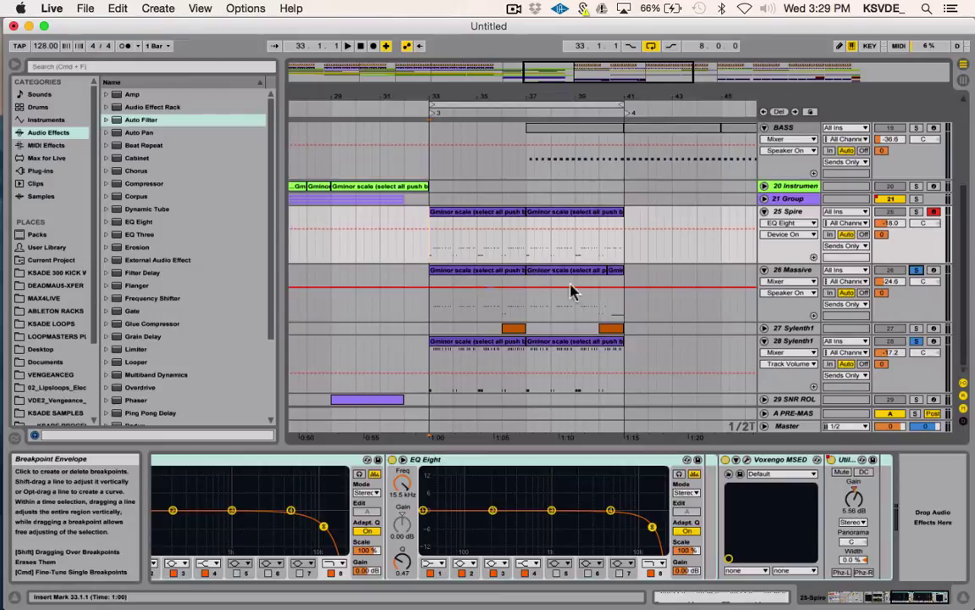
pyautogui.press('space')
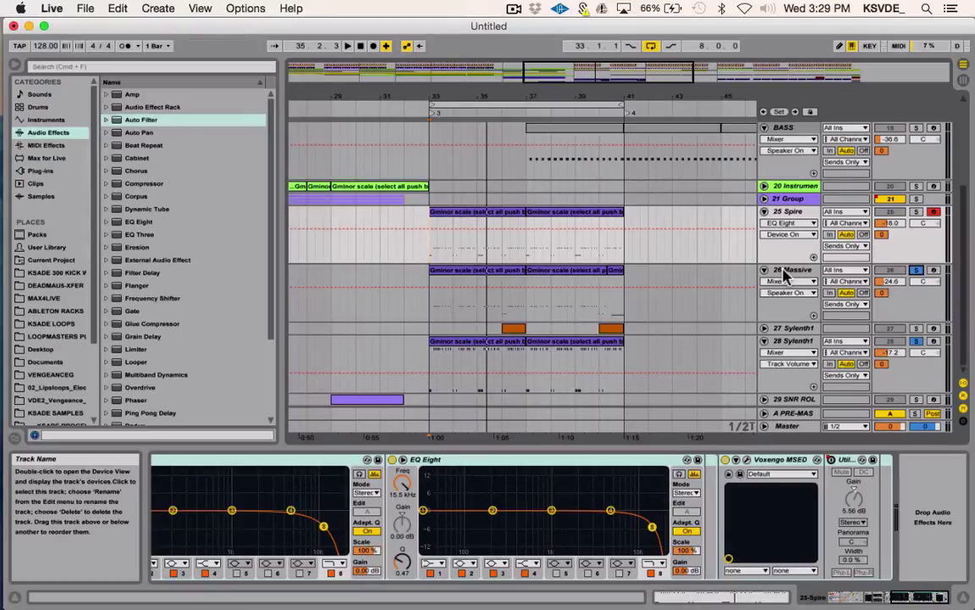
# - Clear the solos and replay the full mix from bar 33
pyautogui.click(916, 216)
pyautogui.press('space')
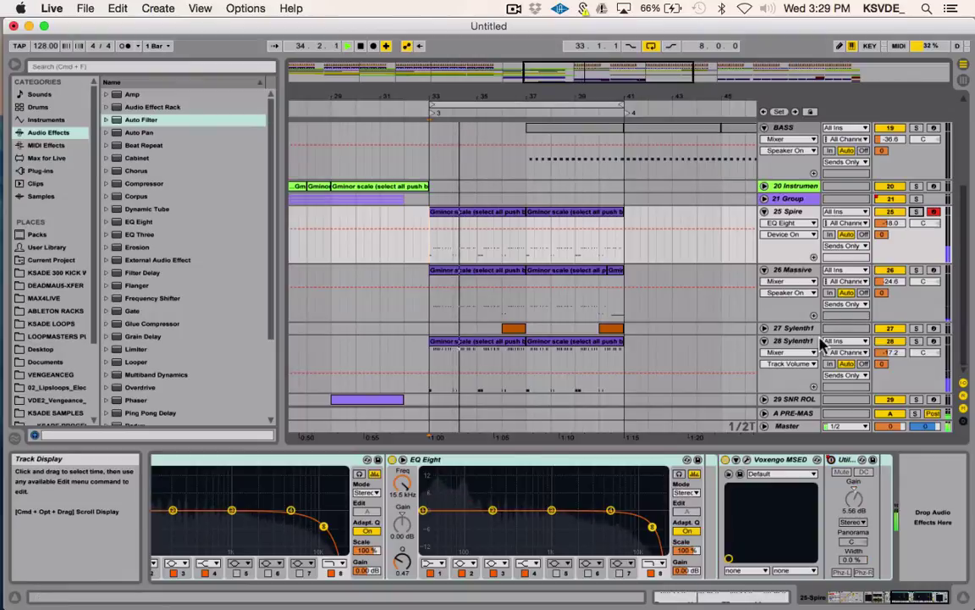
pyautogui.click(786, 223)
# - Show the 26 Massive track's chain, open Massive's editor, reposition it, and close it
pyautogui.click(785, 222)
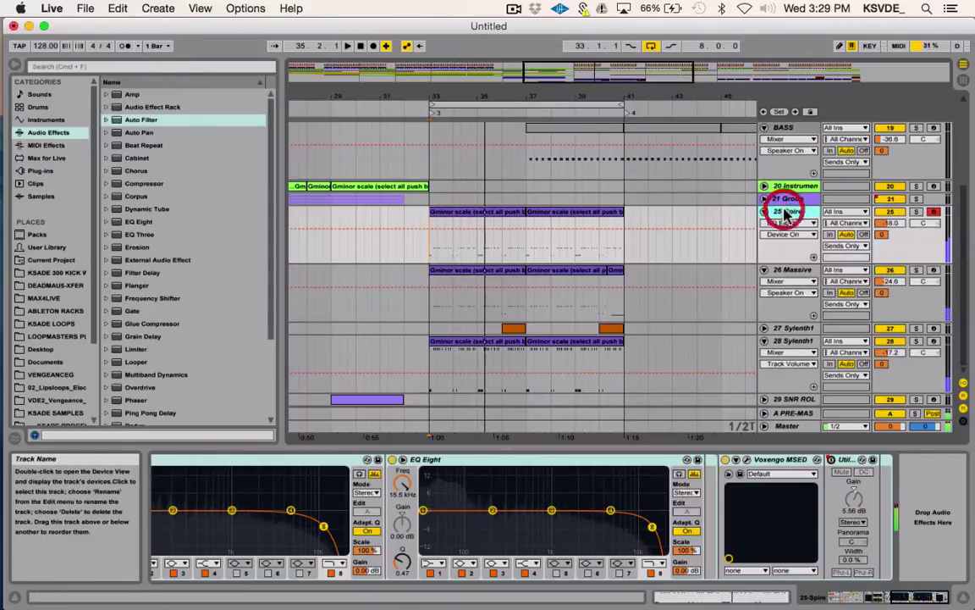
pyautogui.hscroll(-5, 718, 505)
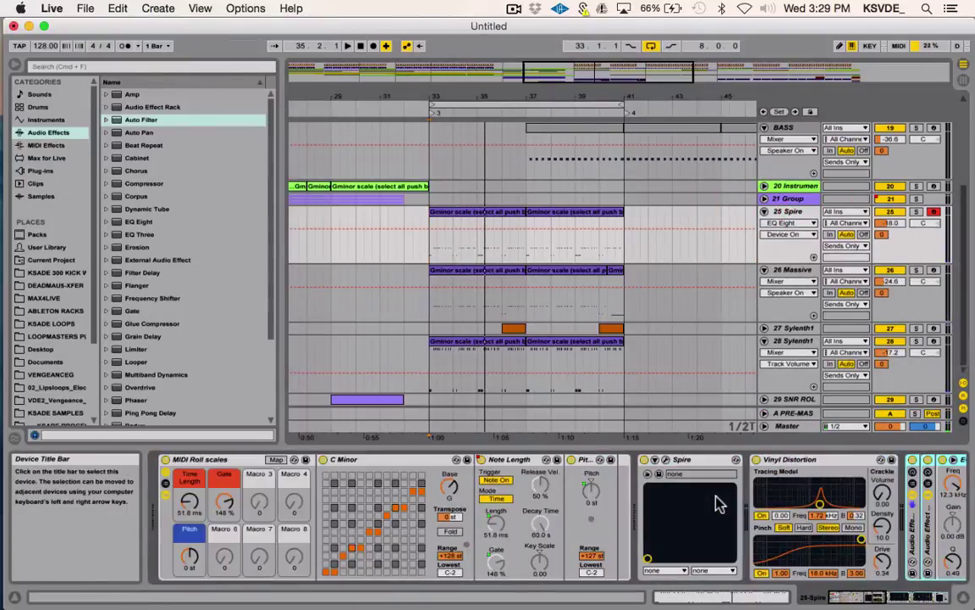
pyautogui.click(787, 273)
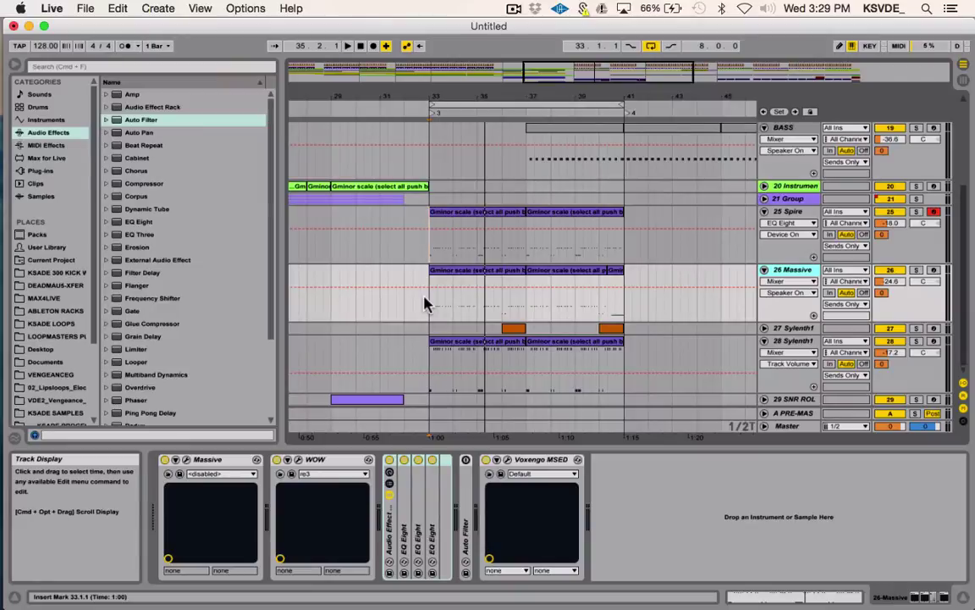
pyautogui.click(182, 460)
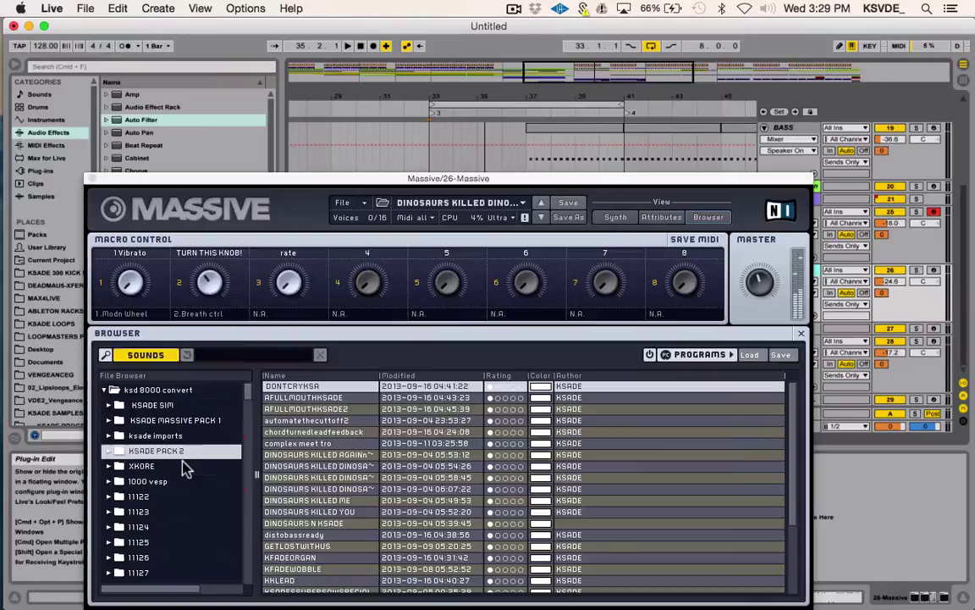
pyautogui.moveTo(305, 180); pyautogui.dragTo(347, 116)
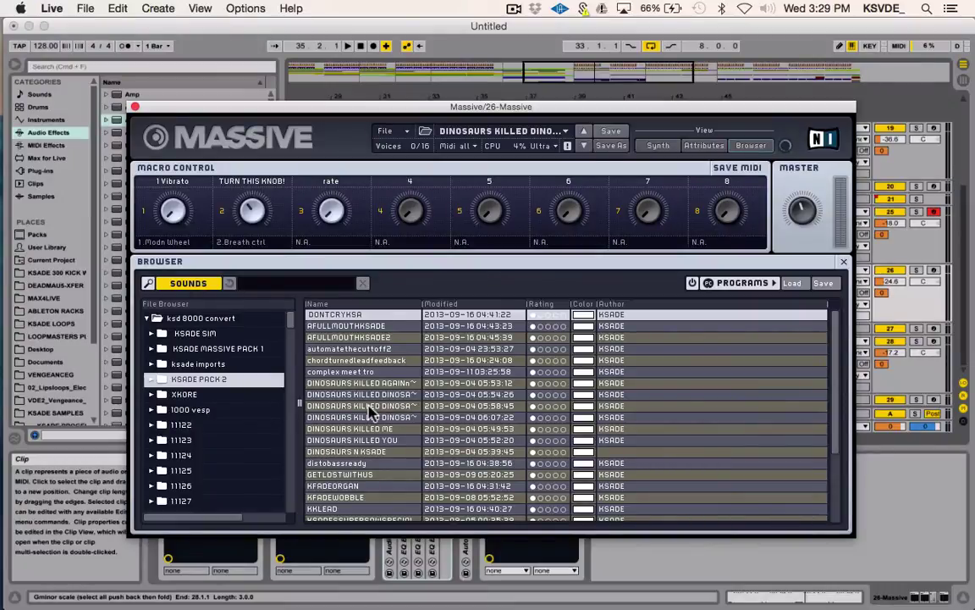
pyautogui.click(135, 107)
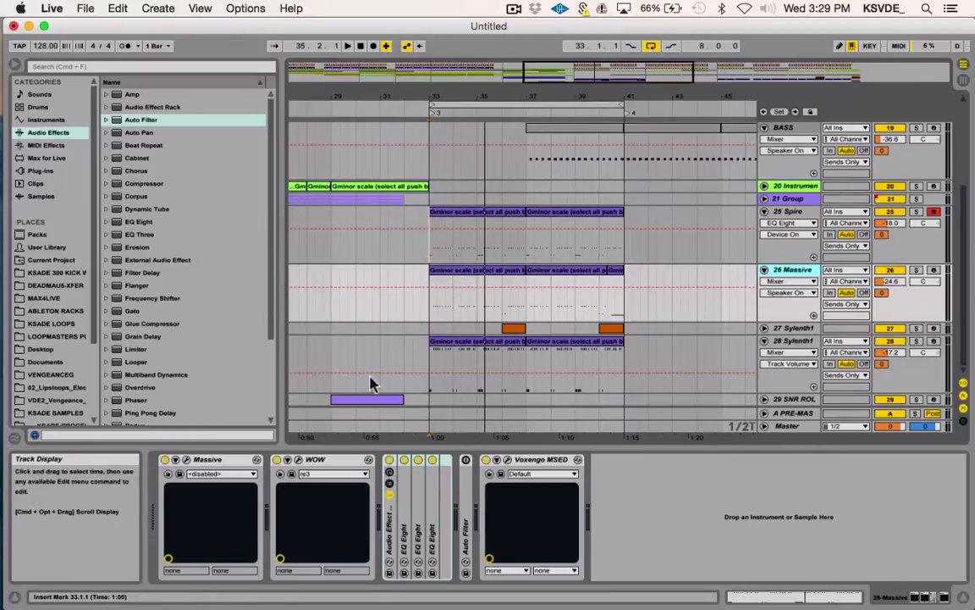
# - Solo the 28 Sylenth1 track and check its preset list, keeping KSADE DAYS SAW
pyautogui.click(916, 340)
pyautogui.click(797, 339)
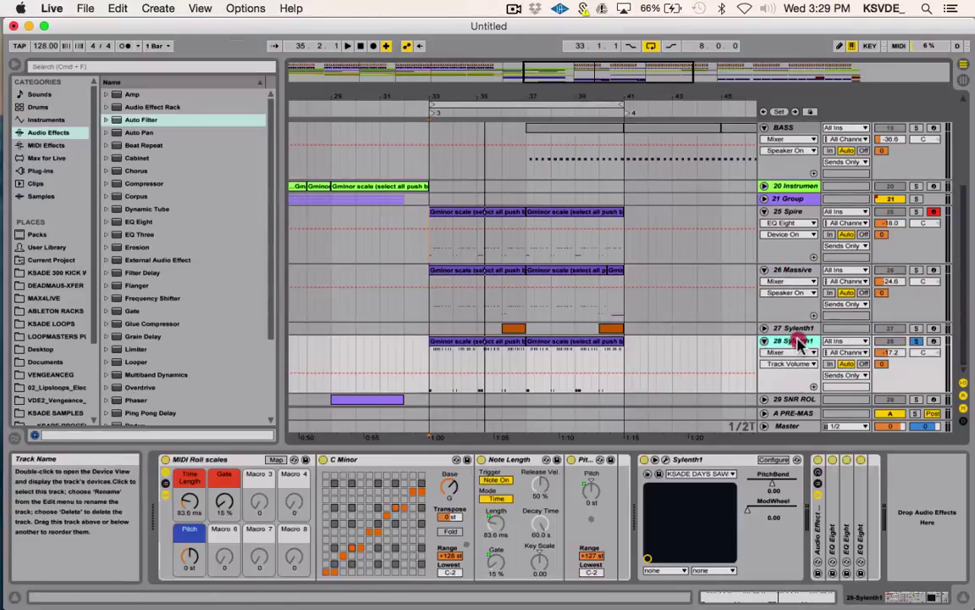
pyautogui.click(449, 341)
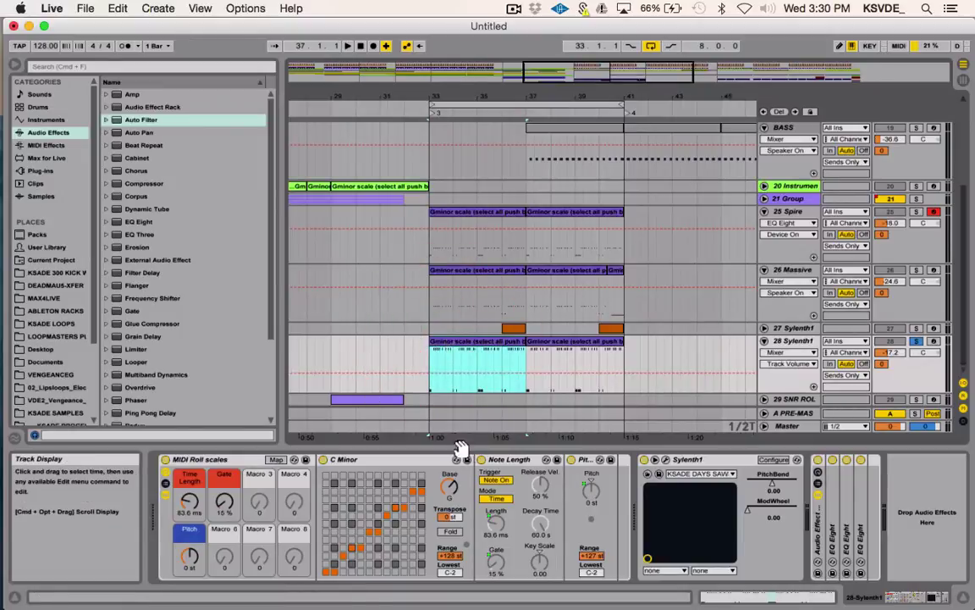
pyautogui.click(693, 471)
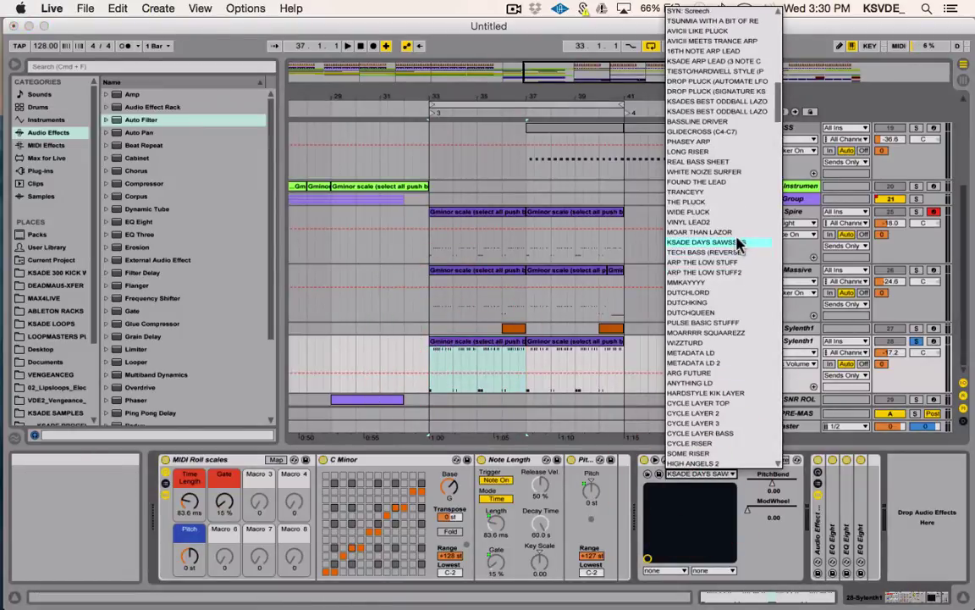
pyautogui.click(770, 552)
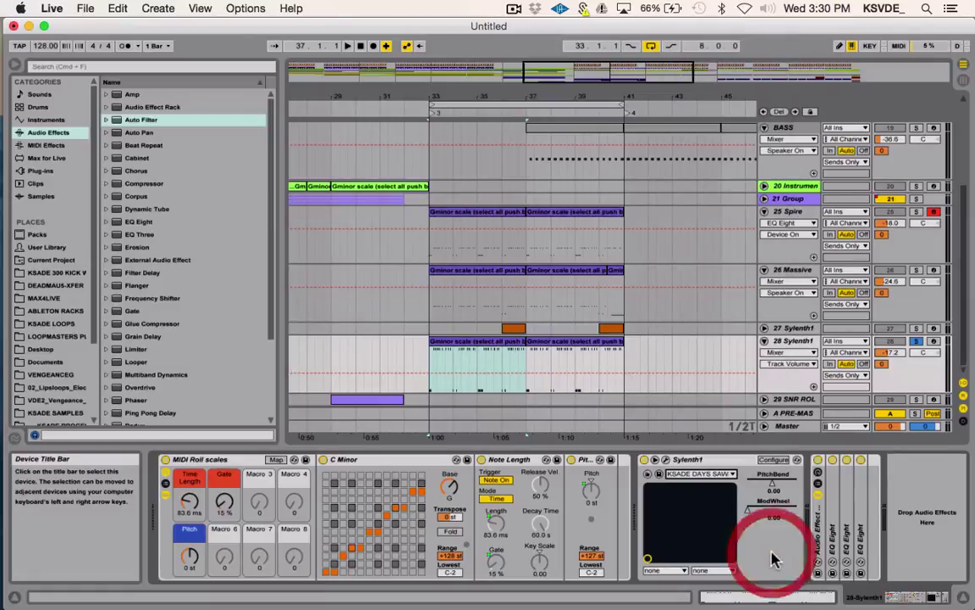
pyautogui.click(818, 544)
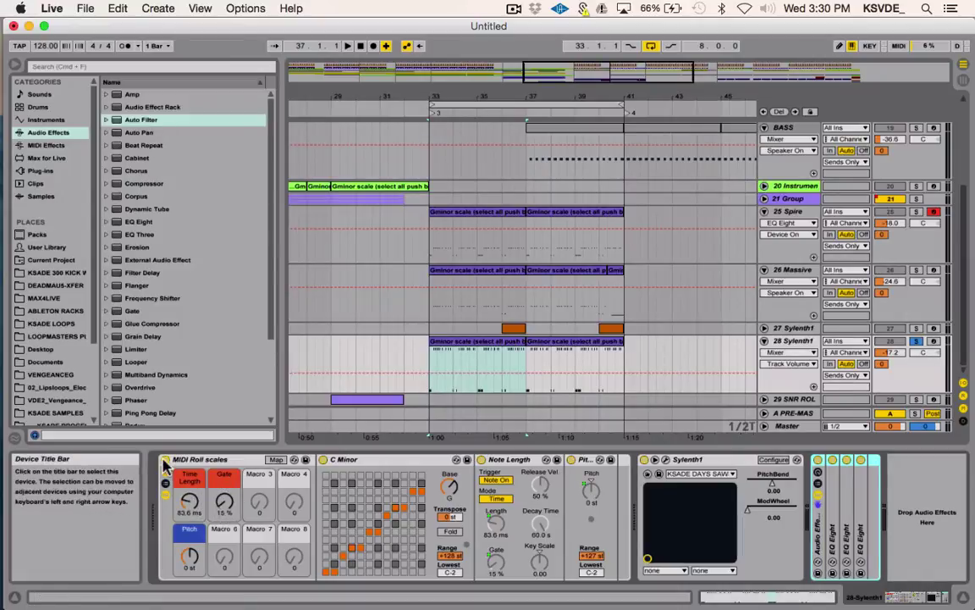
# - Play with MIDI Roll scales toggled off and on, set start to 33.2.2, and unsolo
pyautogui.click(212, 459)
pyautogui.press('space')
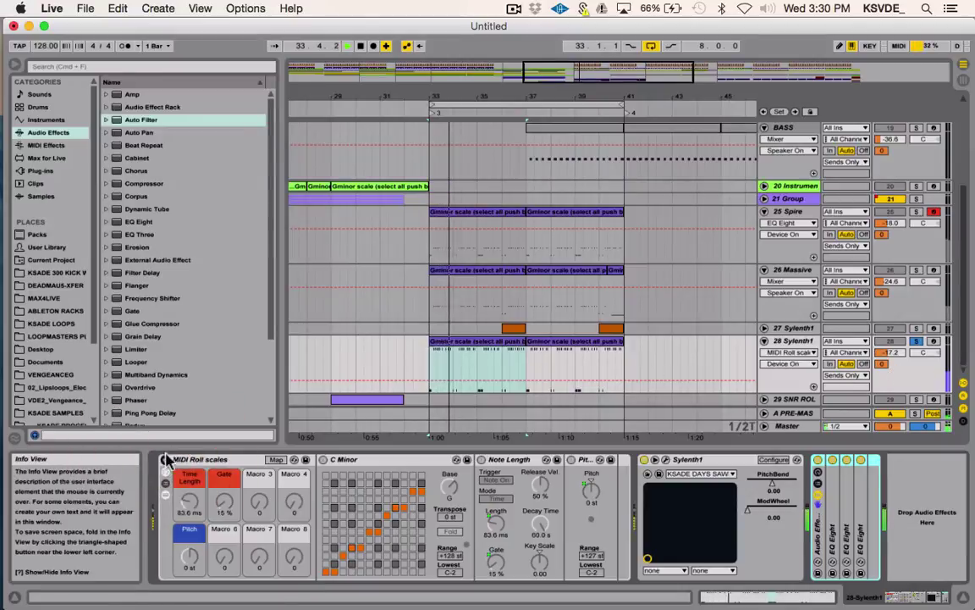
pyautogui.click(166, 464)
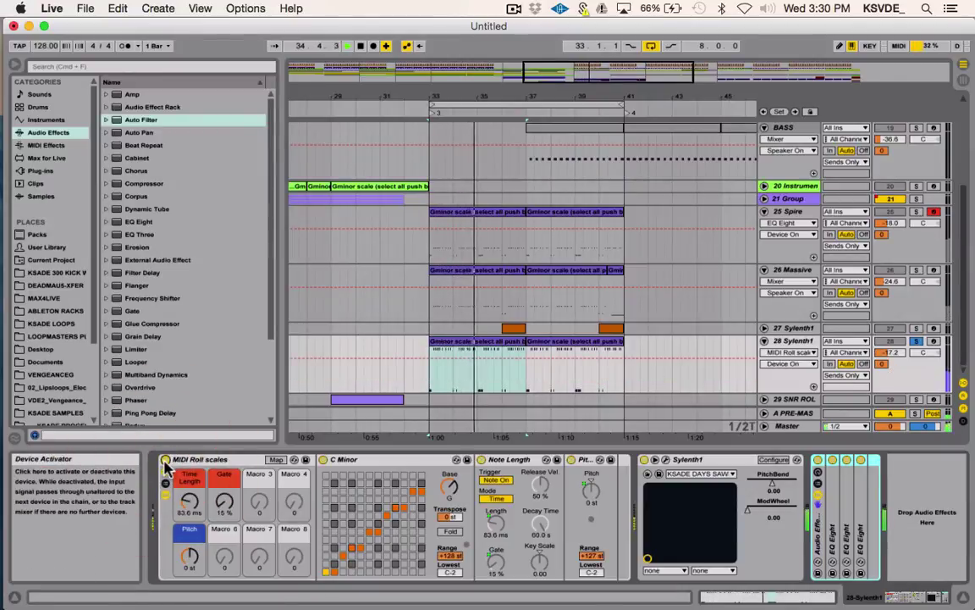
pyautogui.click(166, 464)
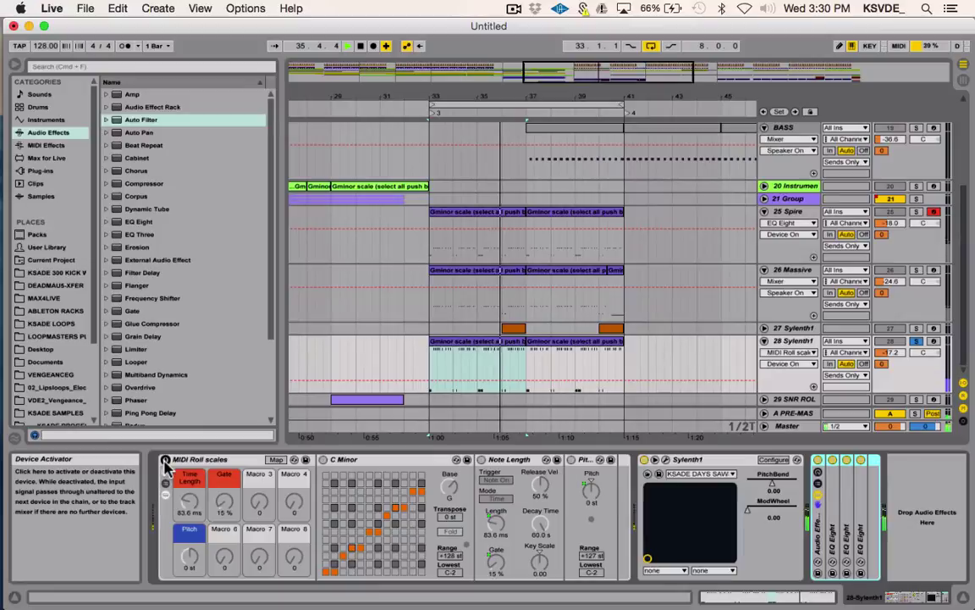
pyautogui.click(435, 386)
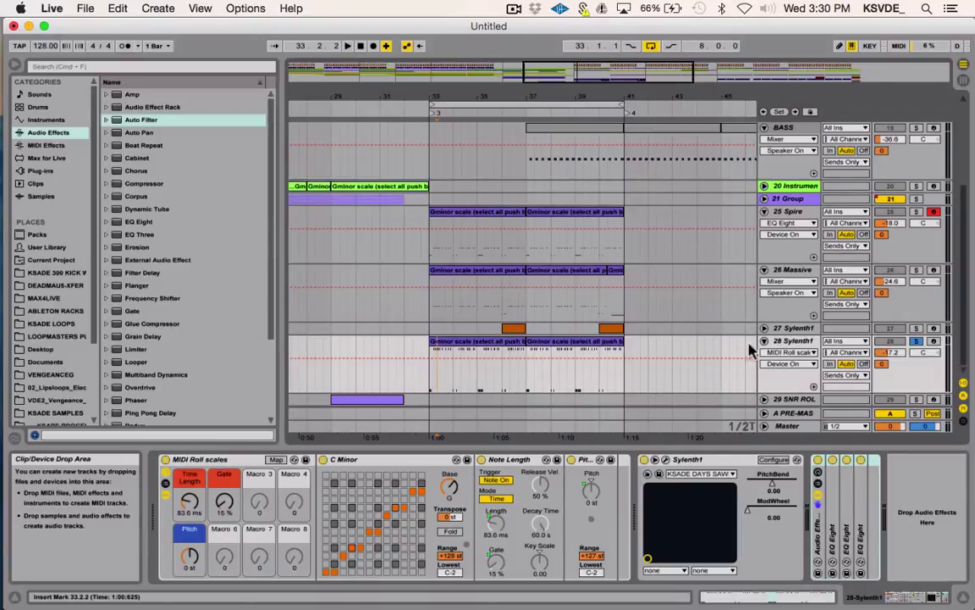
pyautogui.click(916, 340)
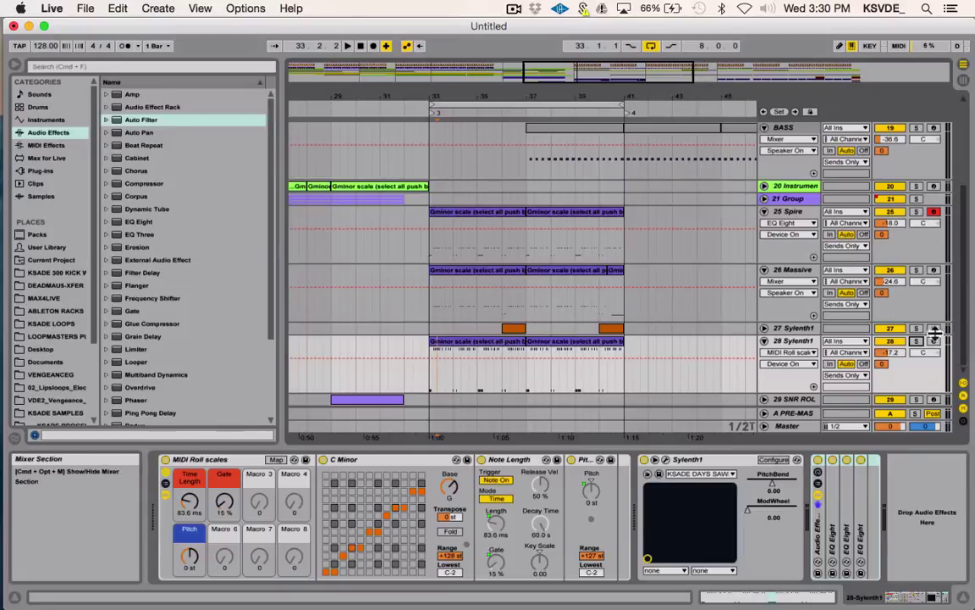
# - Play from 33.2.2 with the 28 Sylenth1 track muted, then re-enable it
pyautogui.click(889, 270)
pyautogui.click(890, 342)
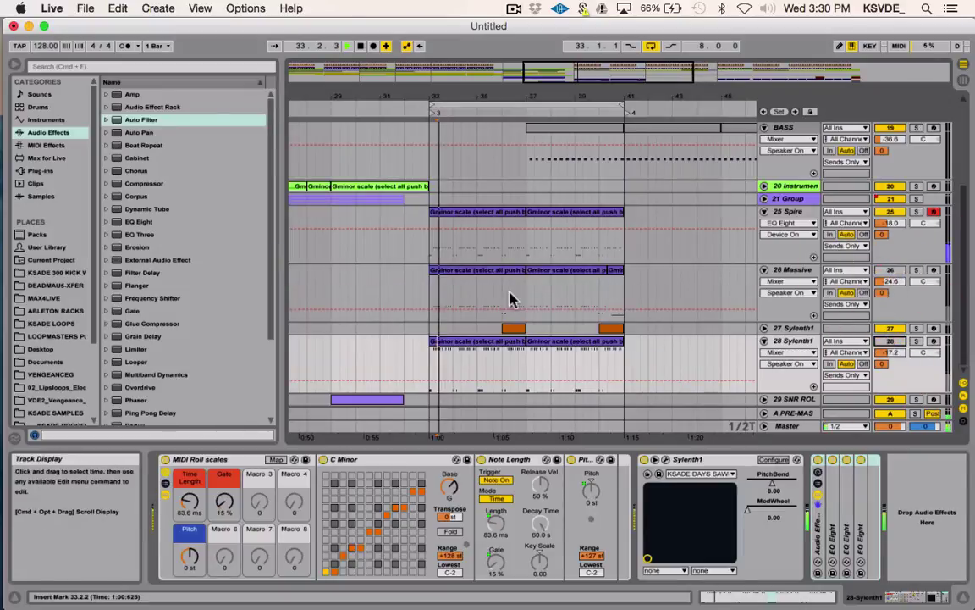
pyautogui.press('space')
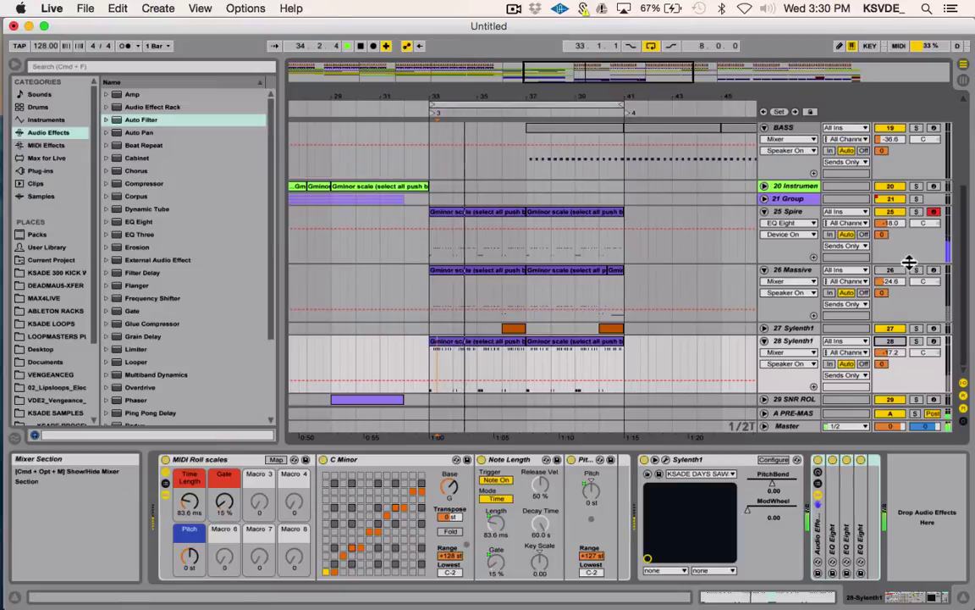
pyautogui.click(883, 282)
pyautogui.click(893, 341)
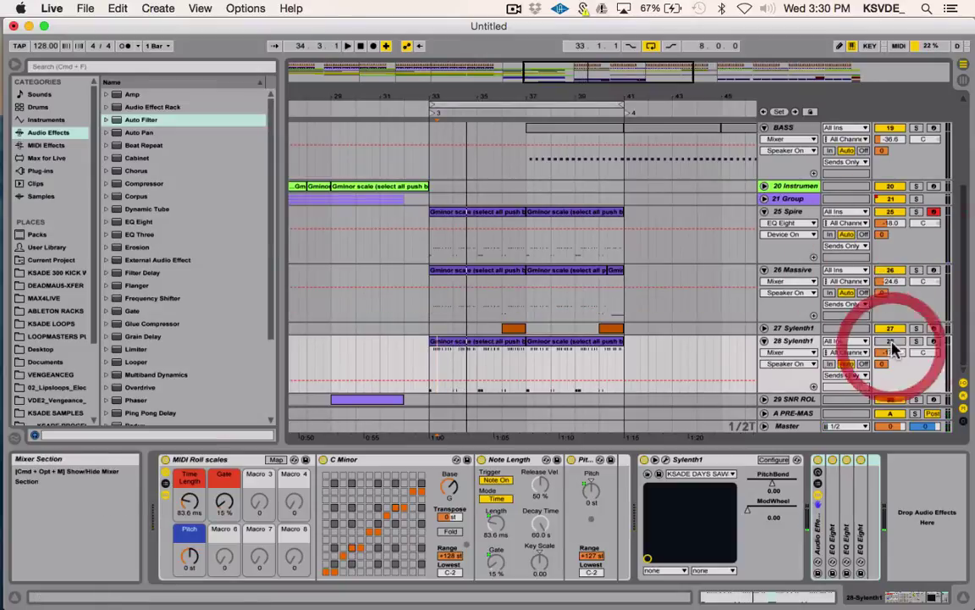
# - Mute the 25 Spire track and play the arrangement without the lead
pyautogui.click(425, 231)
pyautogui.press('space')
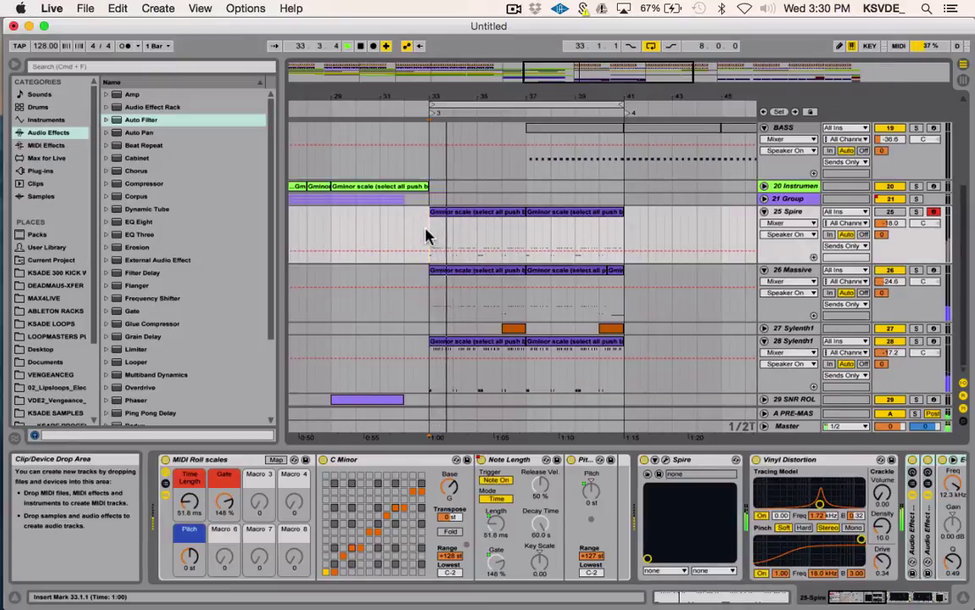
pyautogui.click(891, 213)
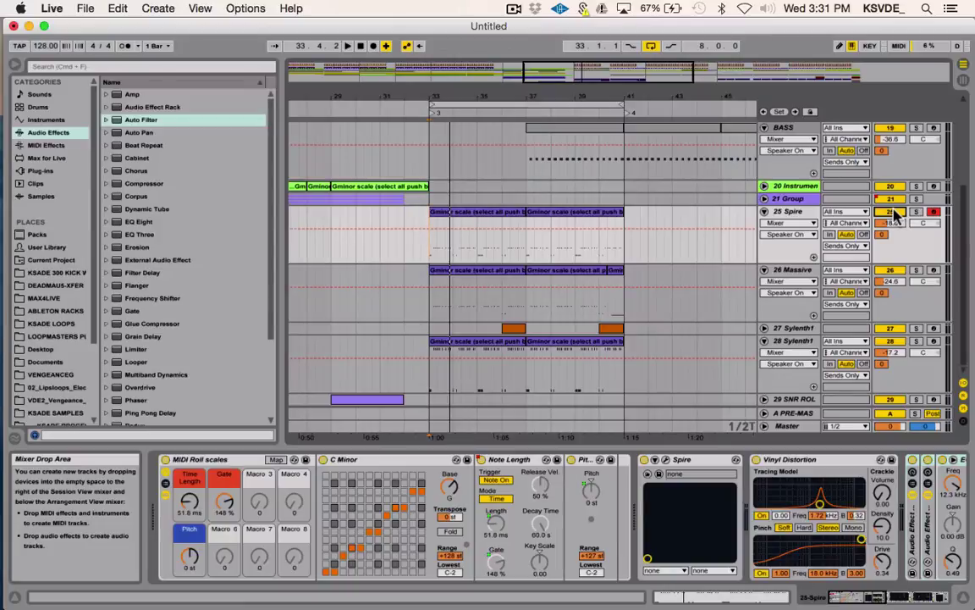
pyautogui.press('space')
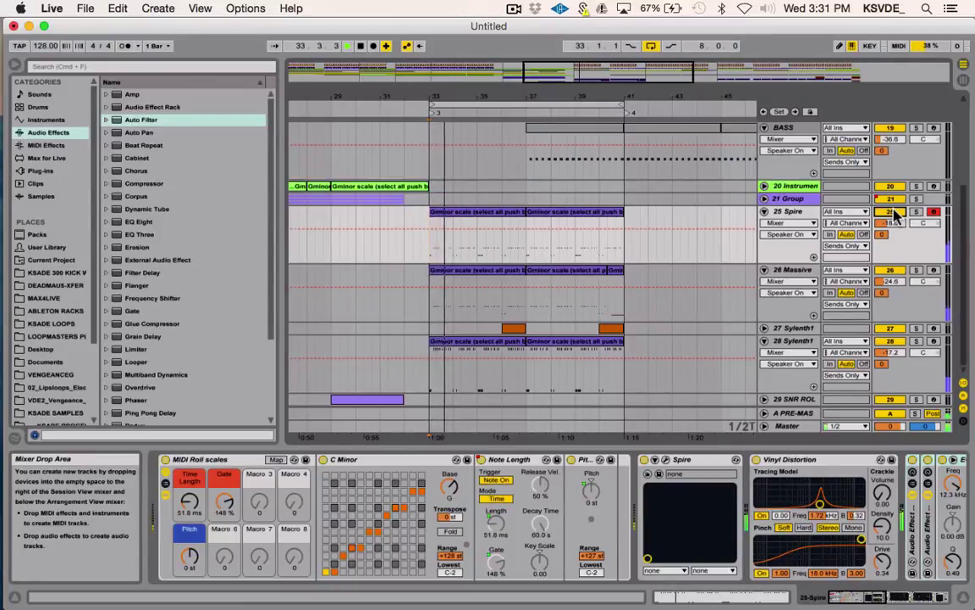
pyautogui.press('space')
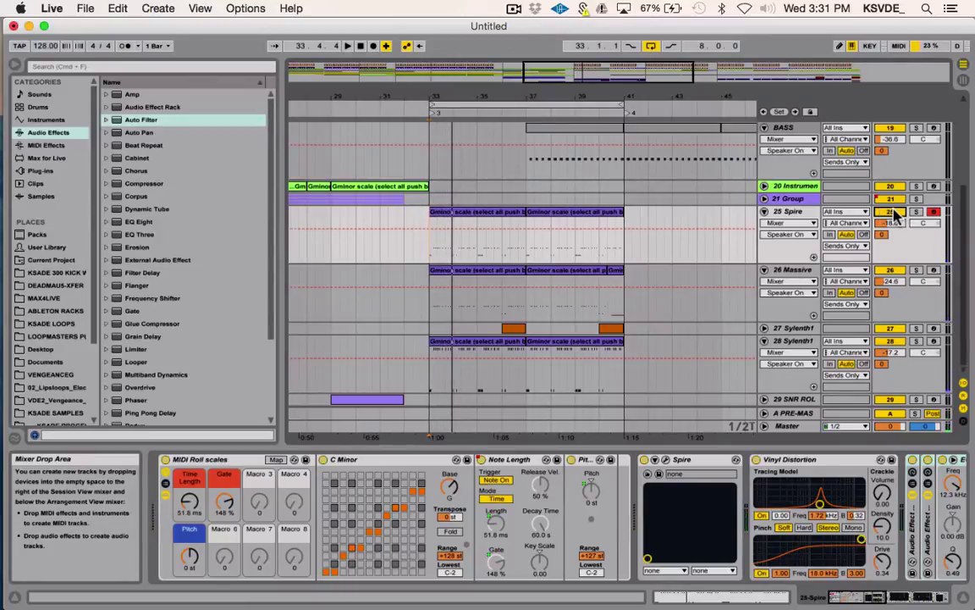
# - Review the 28 Sylenth1 chain, then return to the 25 Spire track's EQ Eight chain
pyautogui.click(794, 341)
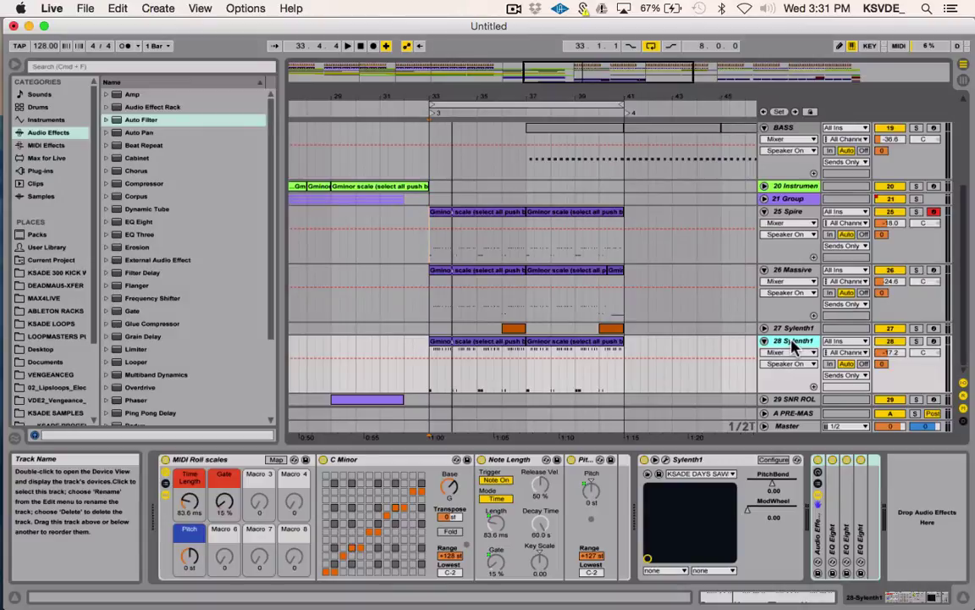
pyautogui.click(644, 231)
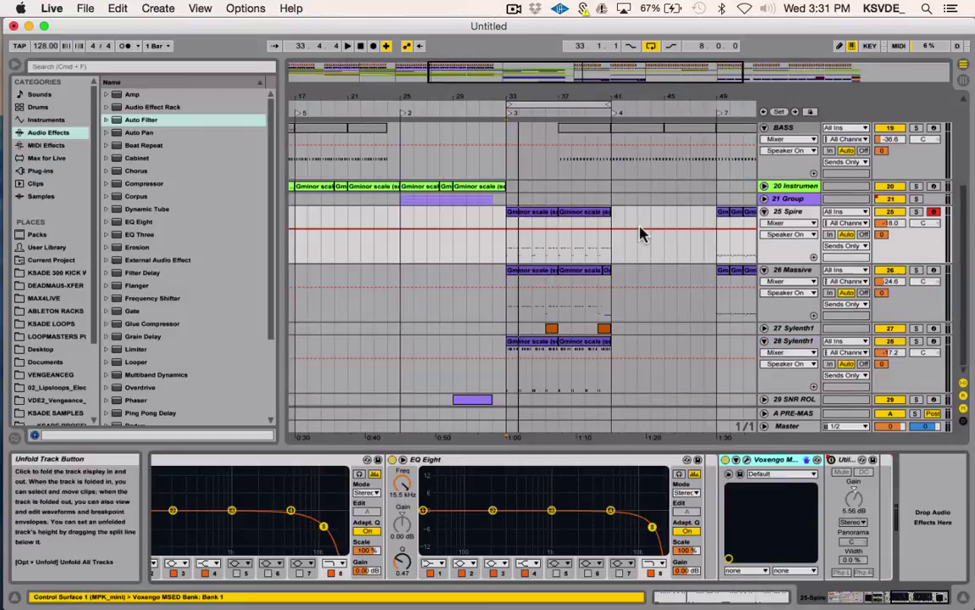
pyautogui.scroll(-4, 641, 232)
pyautogui.scroll(2, 641, 231)
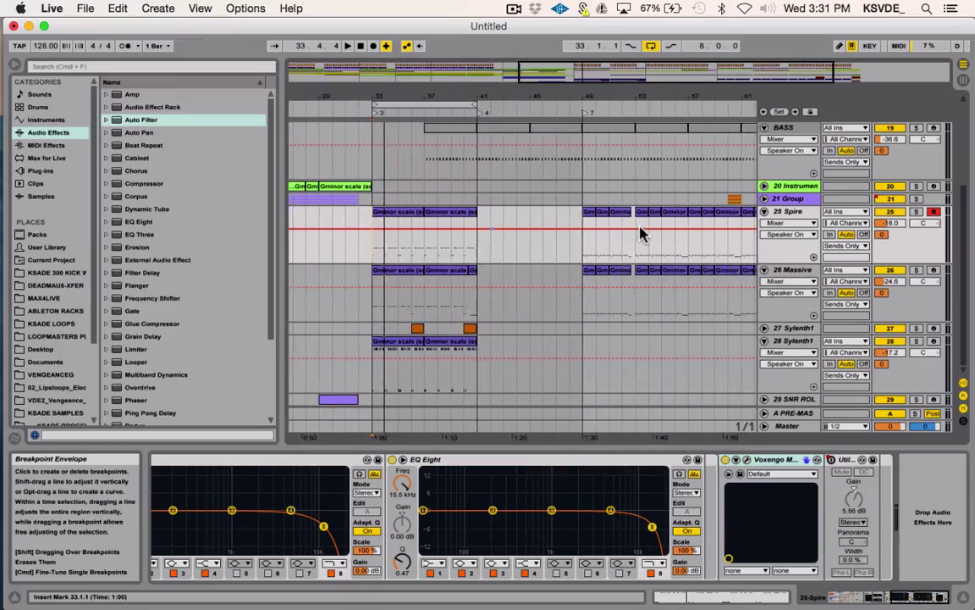